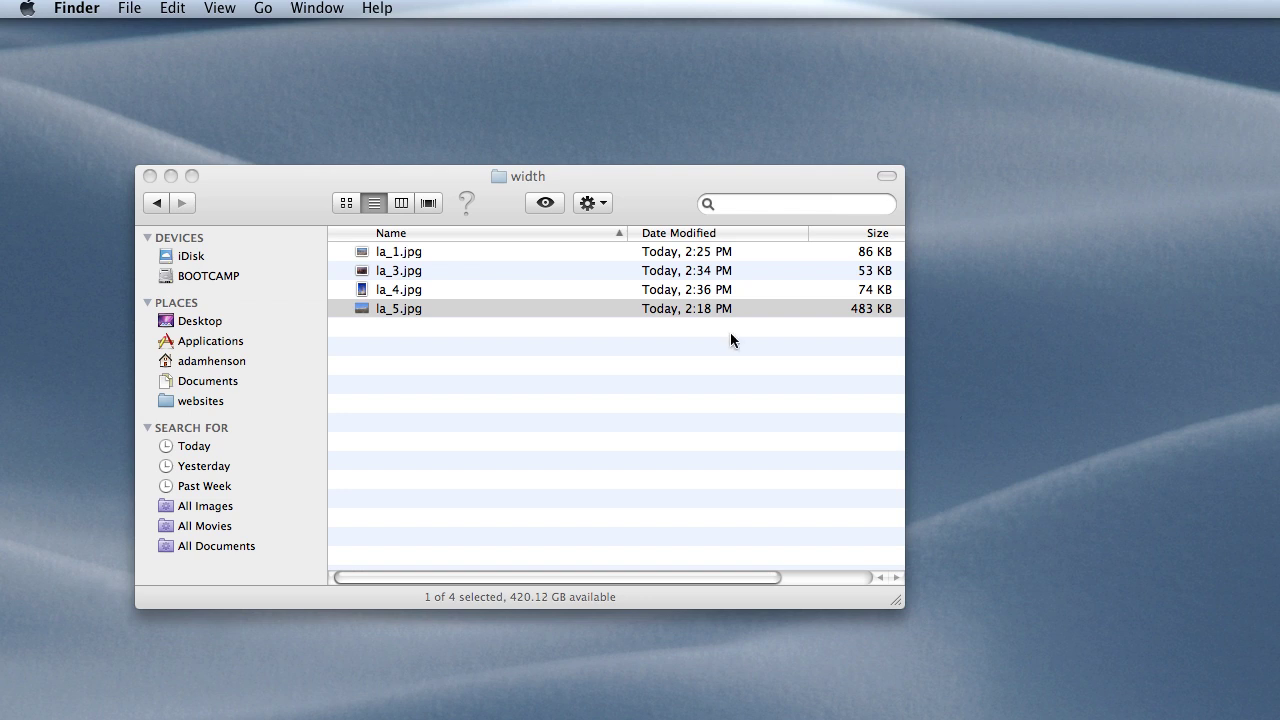
# Check la_5.jpg's dimensions in its Finder info window.
pyautogui.rightClick(399, 312)
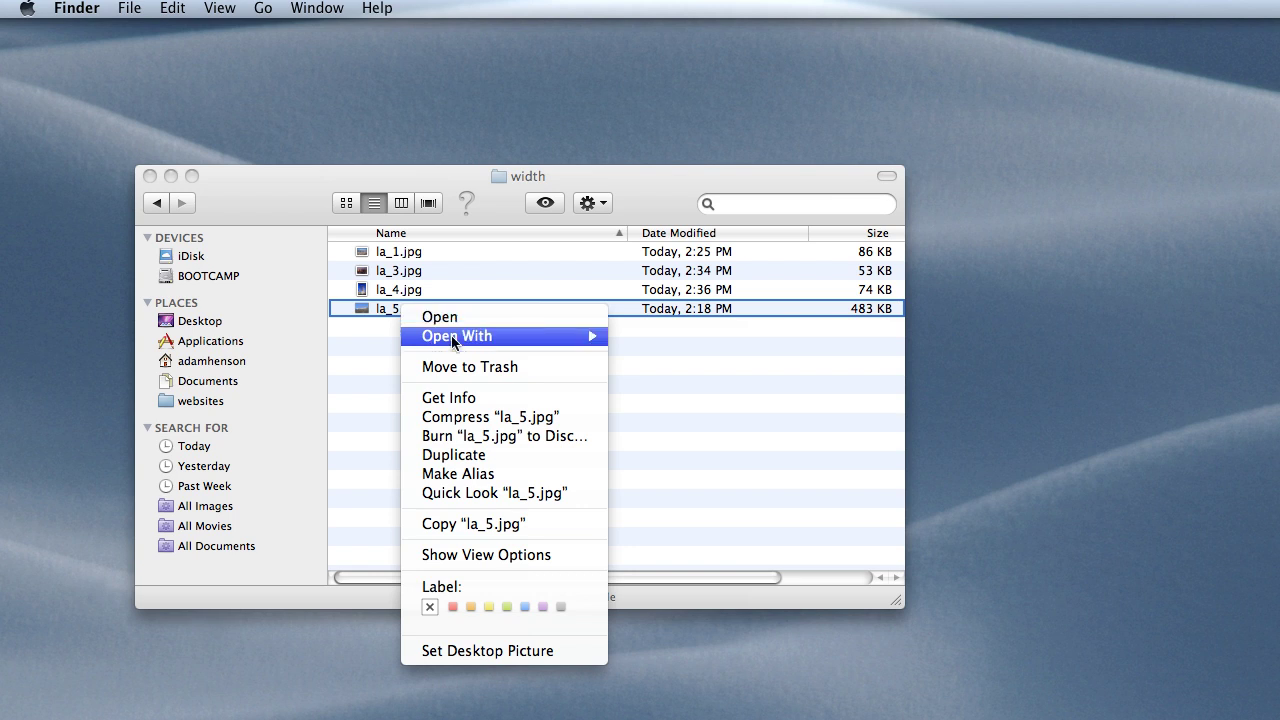
pyautogui.click(462, 400)
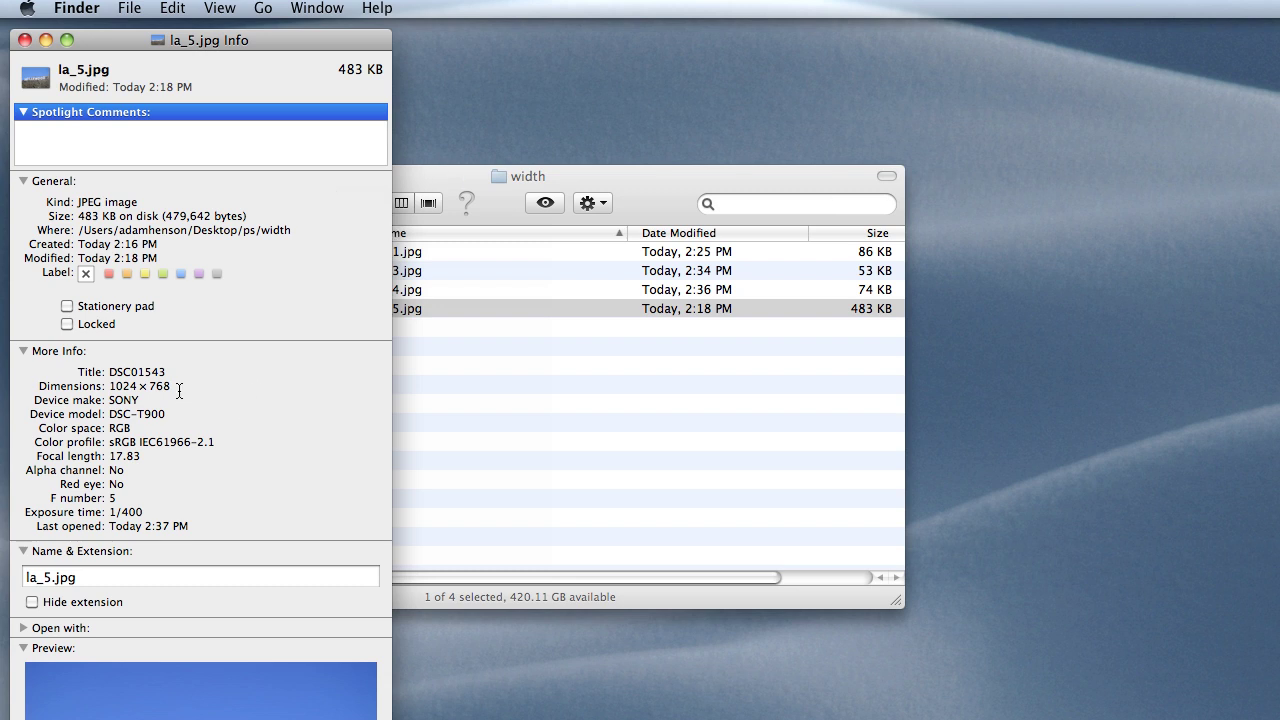
pyautogui.moveTo(172, 386); pyautogui.dragTo(110, 385)
pyautogui.click(284, 390)
pyautogui.click(25, 39)
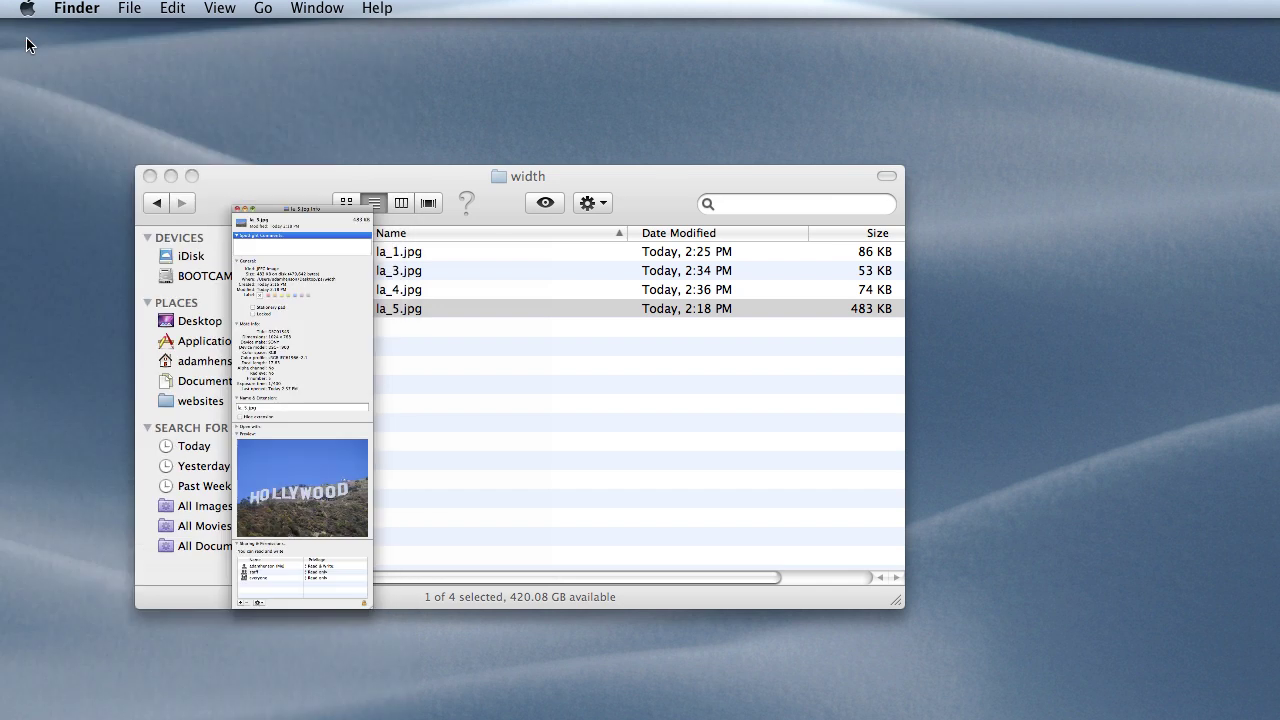
# Open la_5.jpg with Adobe Photoshop CS4.
pyautogui.rightClick(394, 313)
pyautogui.moveTo(441, 352)
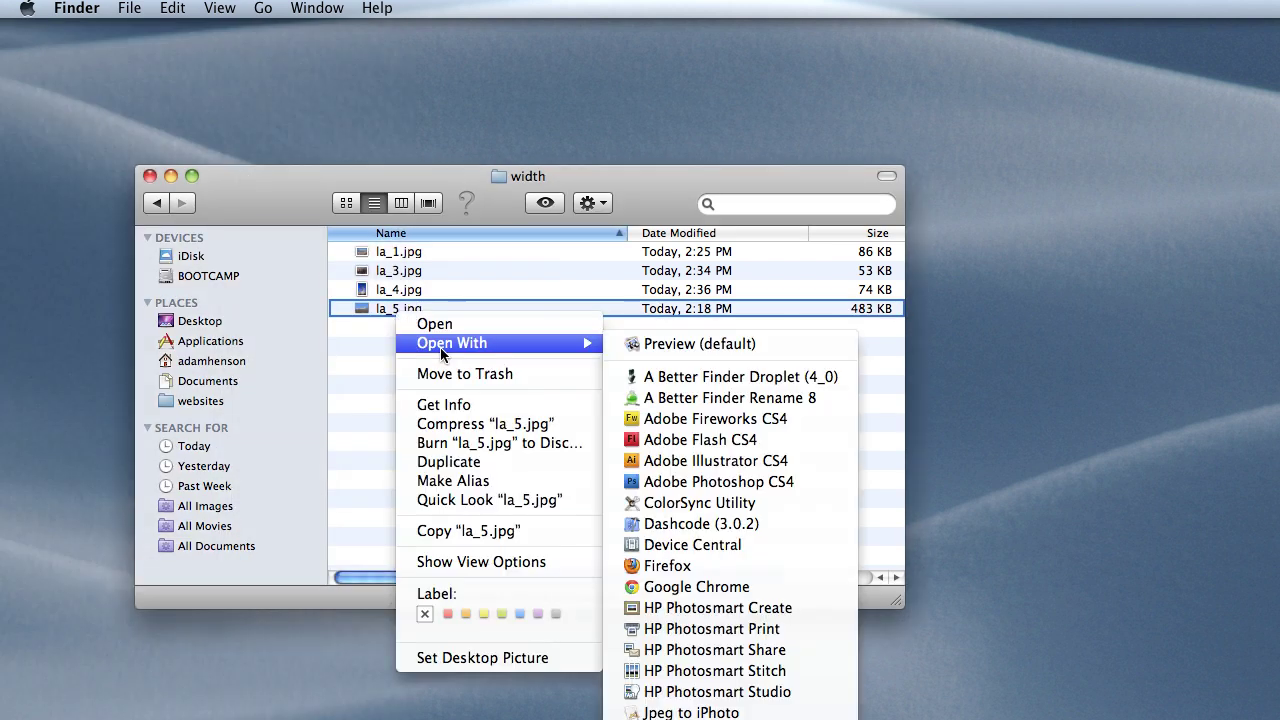
pyautogui.click(690, 487)
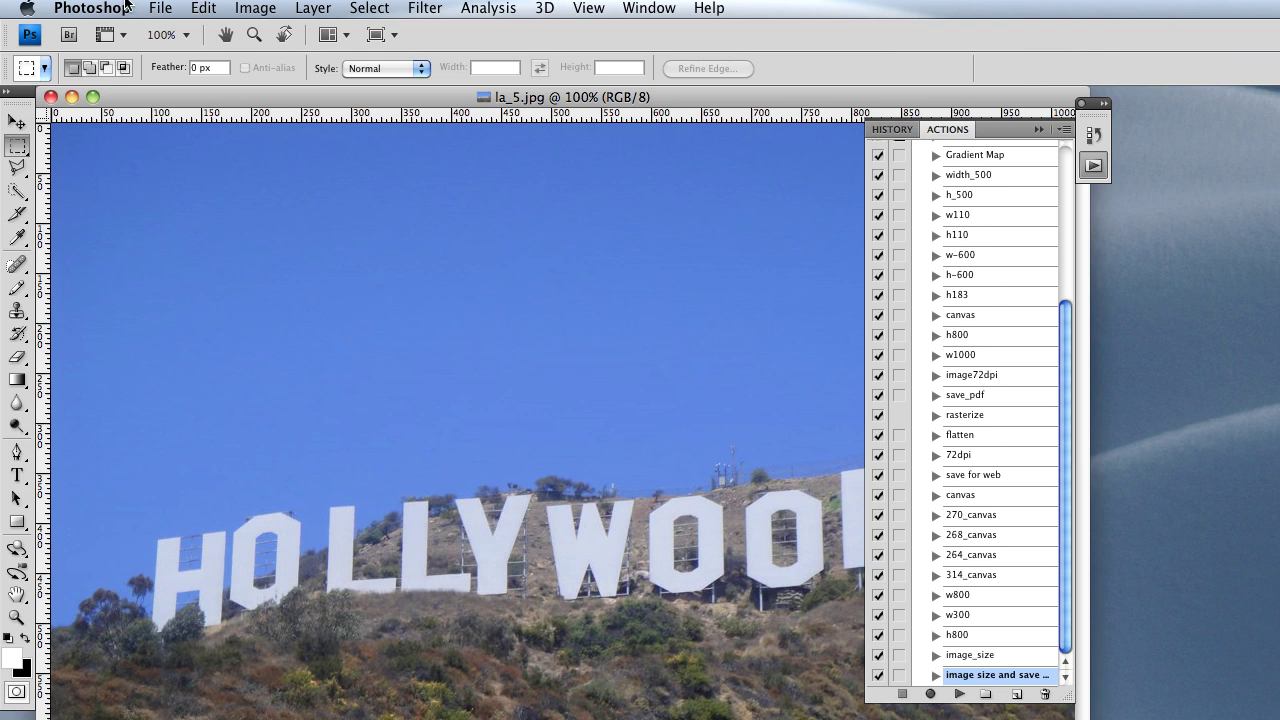
pyautogui.click(254, 9)
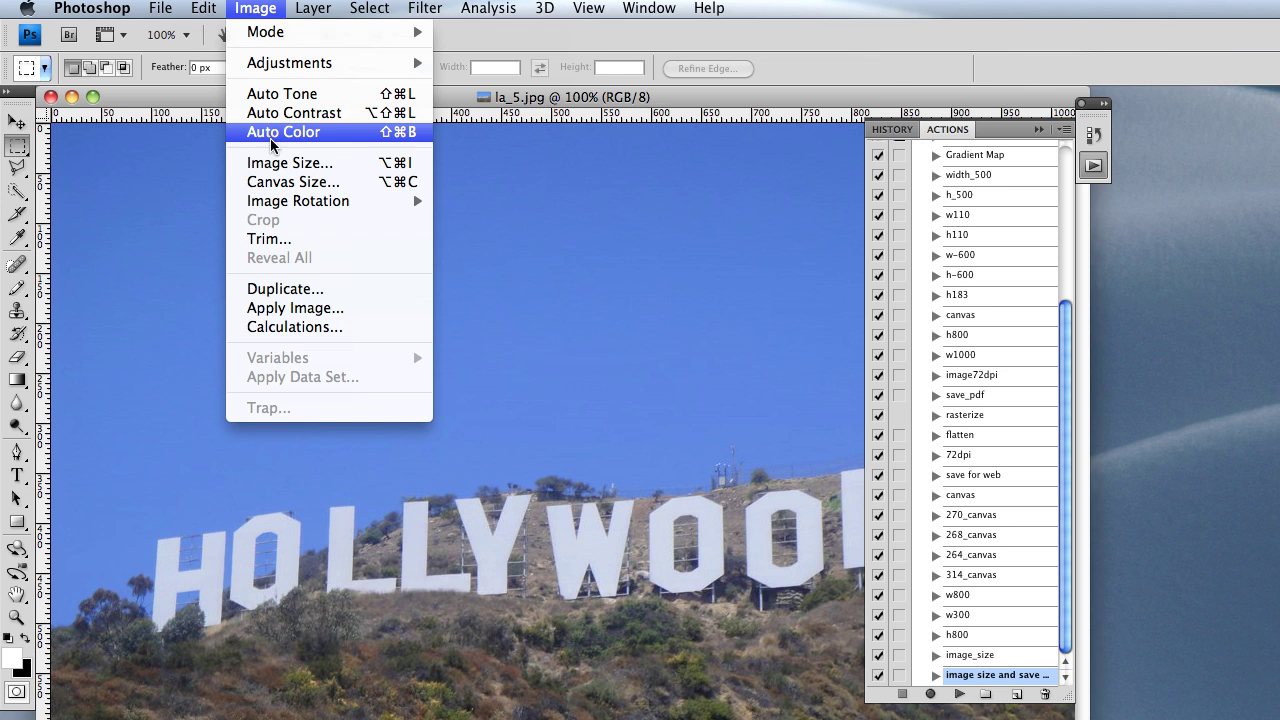
# Resize la_5.jpg in Image Size to width 760 px (760 × 570), proportions constrained.
pyautogui.click(280, 163)
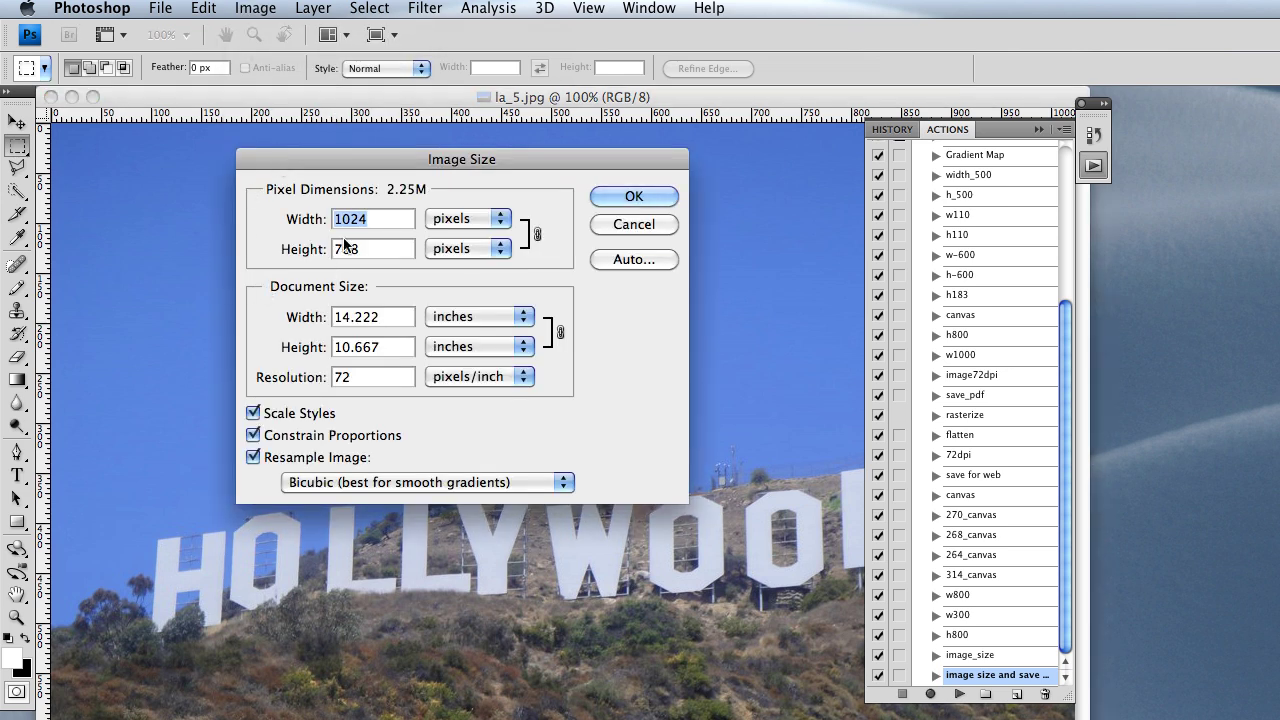
pyautogui.click(364, 377)
pyautogui.moveTo(364, 377); pyautogui.dragTo(334, 378)
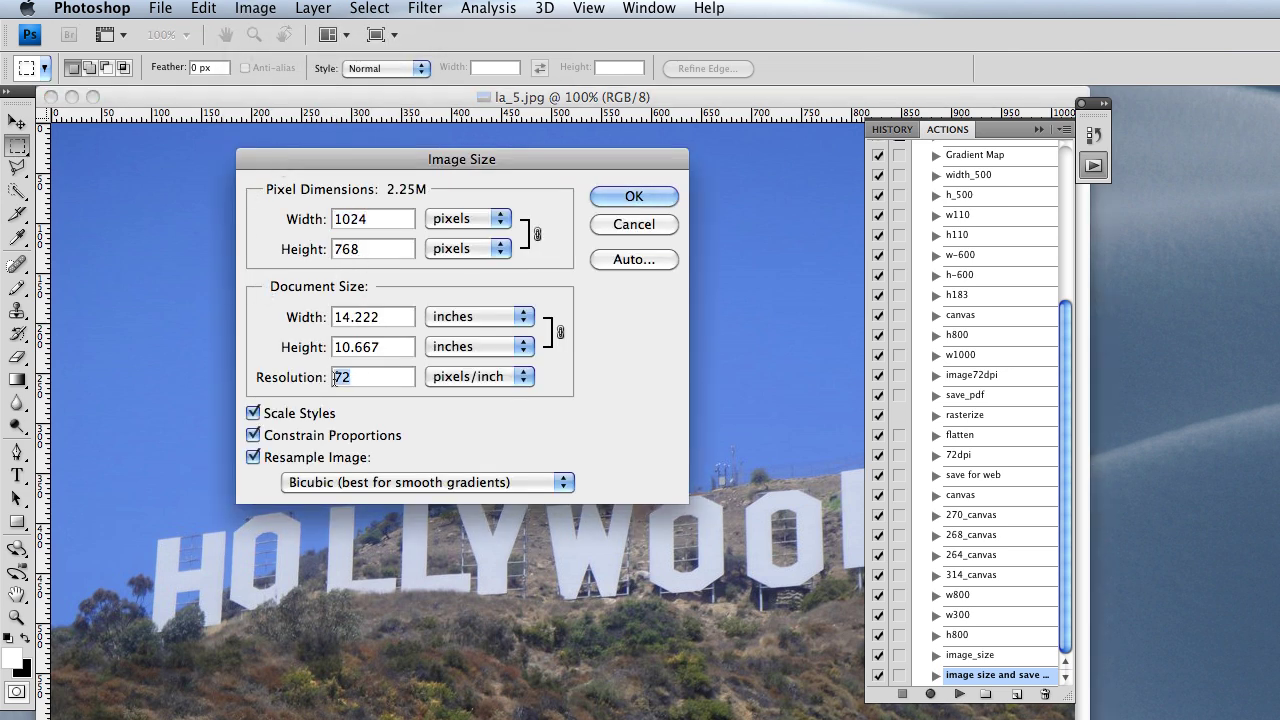
pyautogui.click(395, 377)
pyautogui.moveTo(352, 376); pyautogui.dragTo(332, 377)
pyautogui.click(487, 317)
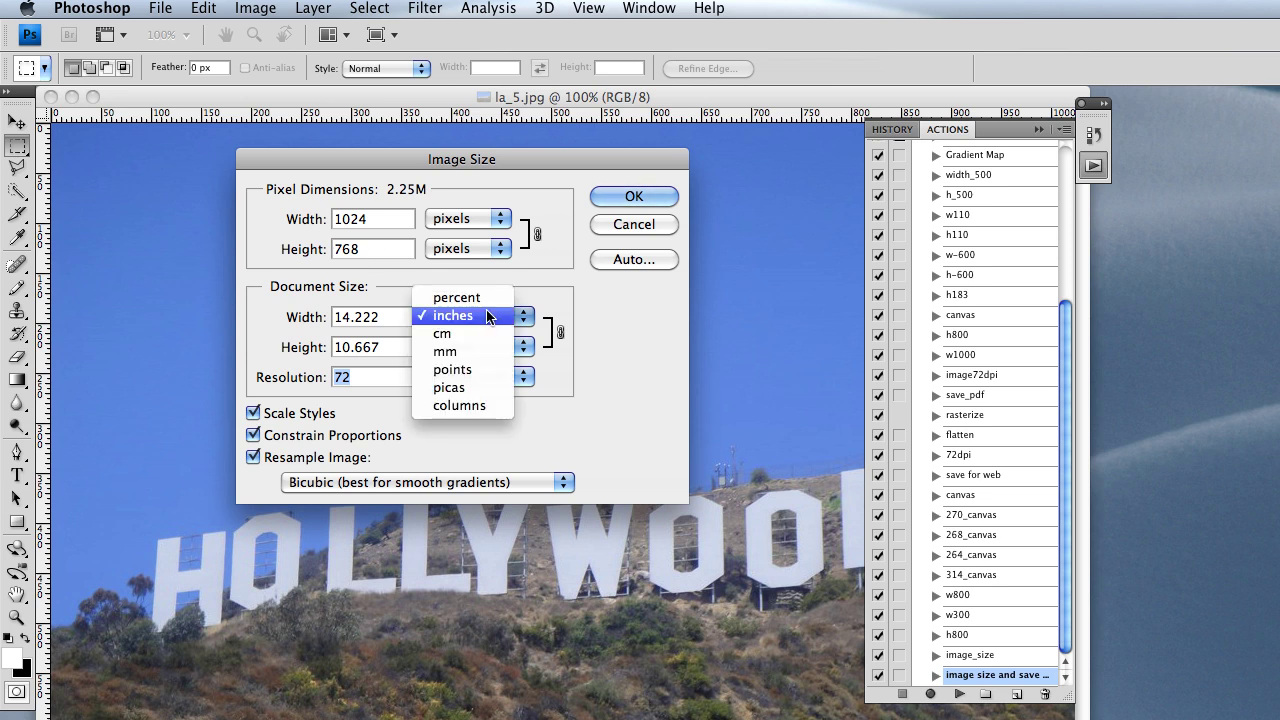
pyautogui.click(383, 376)
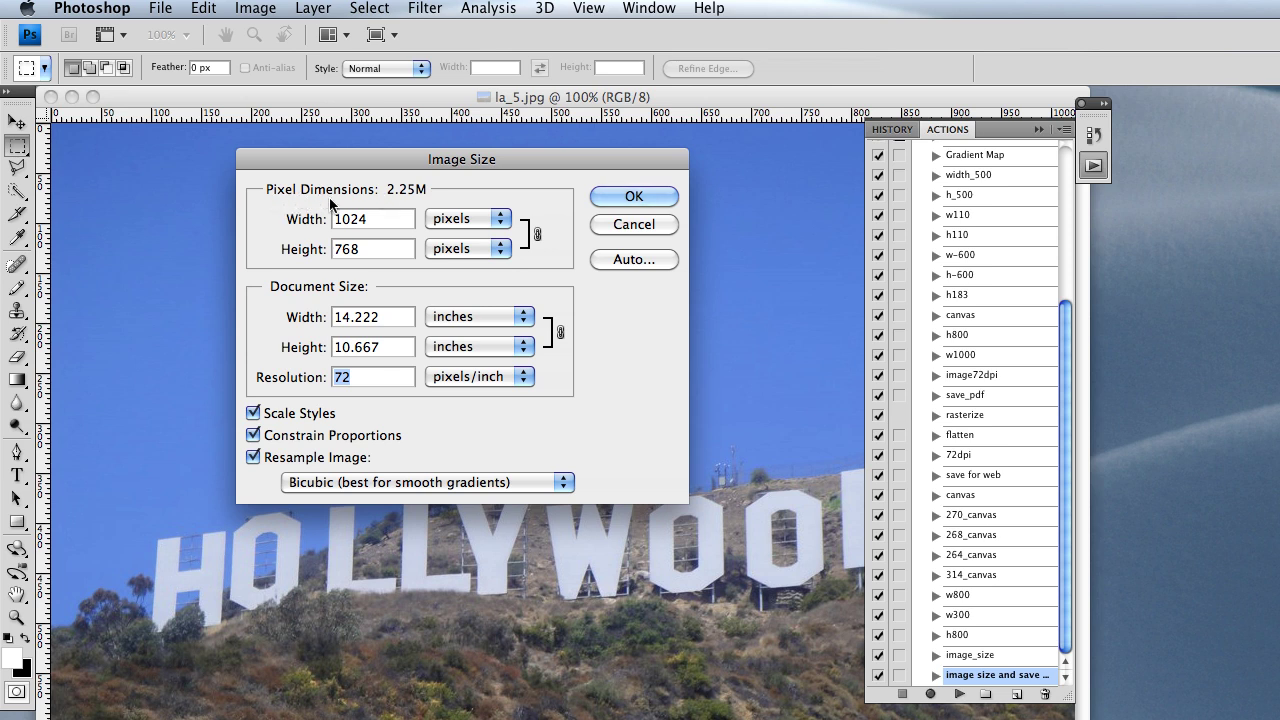
pyautogui.moveTo(372, 222); pyautogui.dragTo(331, 222)
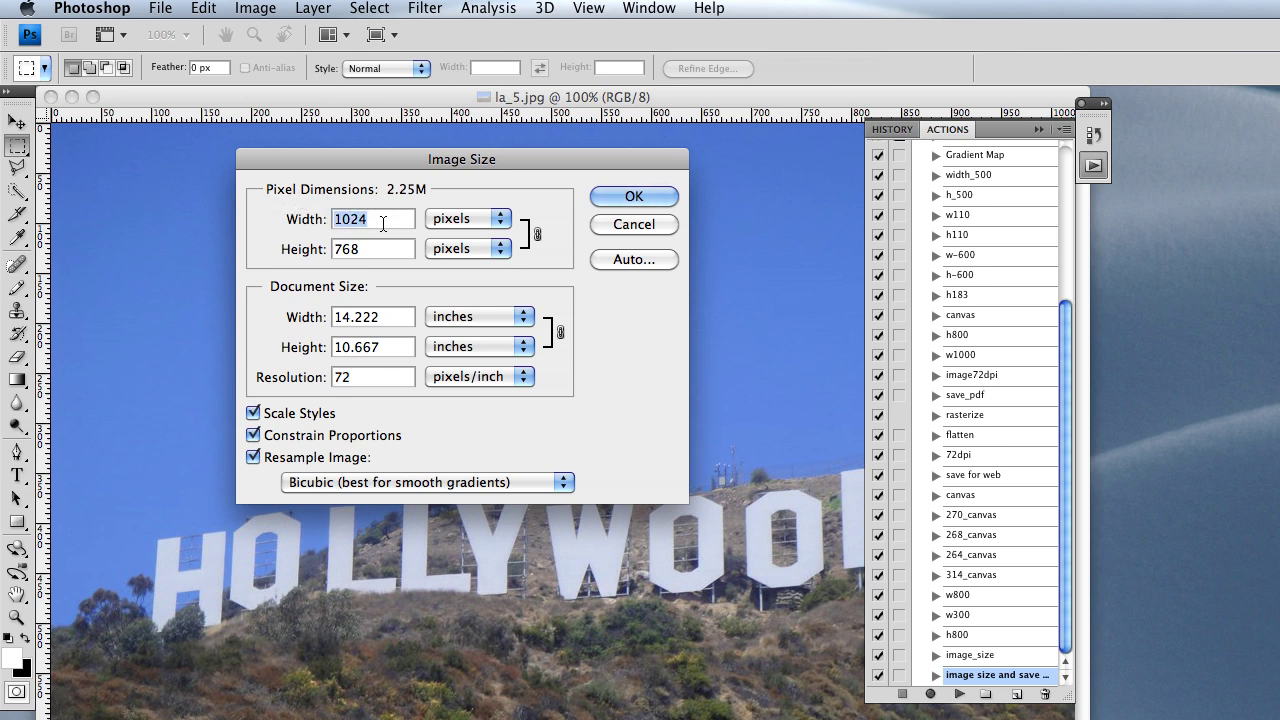
pyautogui.click(383, 223)
pyautogui.moveTo(383, 223); pyautogui.dragTo(323, 222)
pyautogui.write('760')
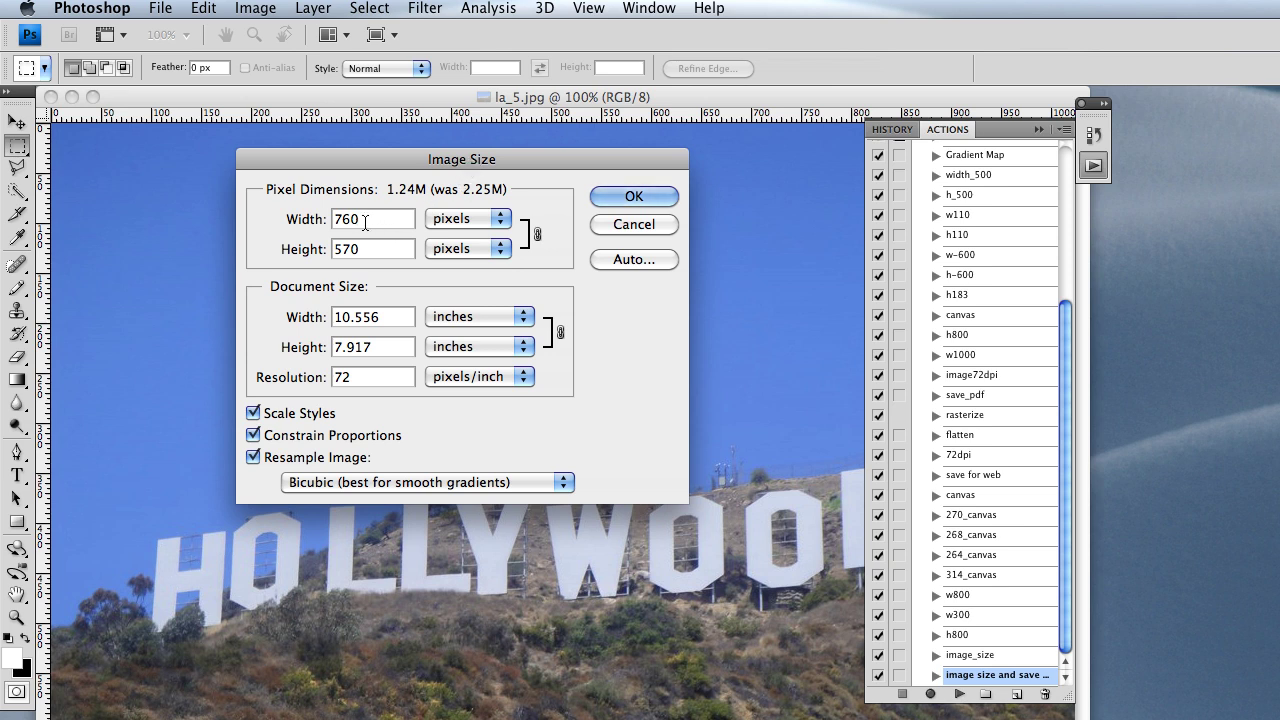
pyautogui.click(655, 197)
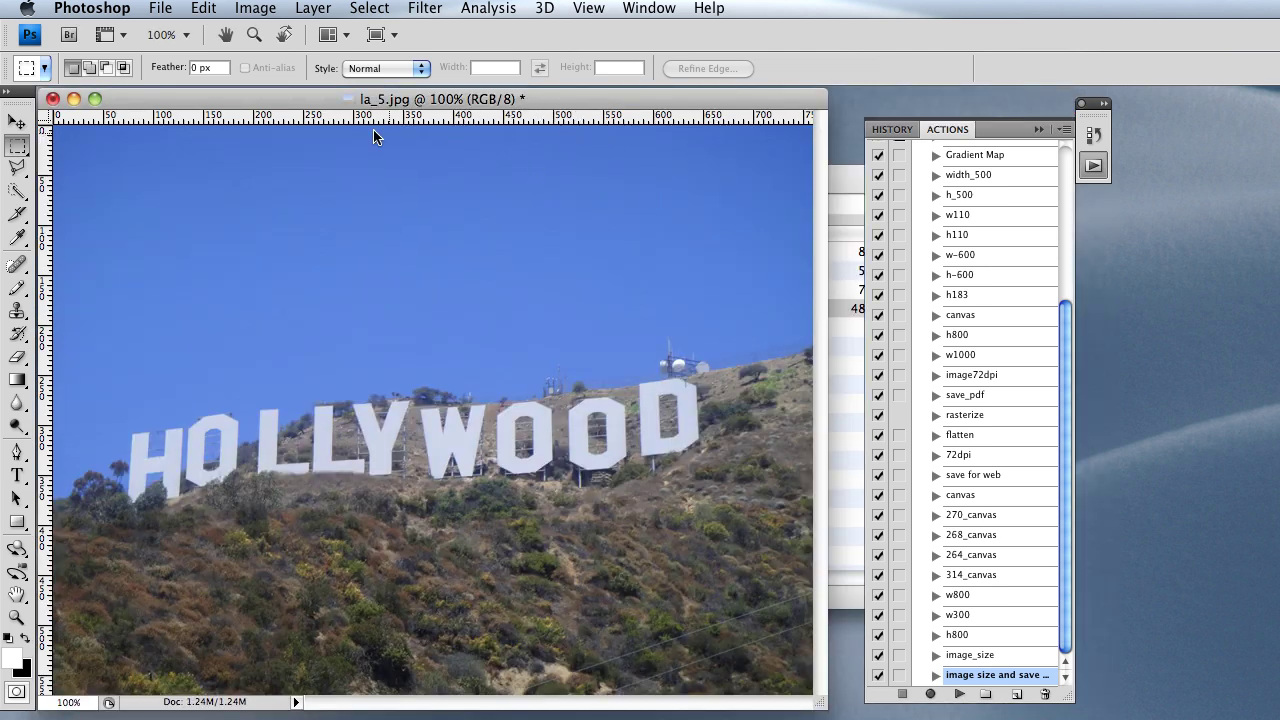
# Open Save for Web & Devices and zoom the previews out to show the whole image.
pyautogui.click(164, 10)
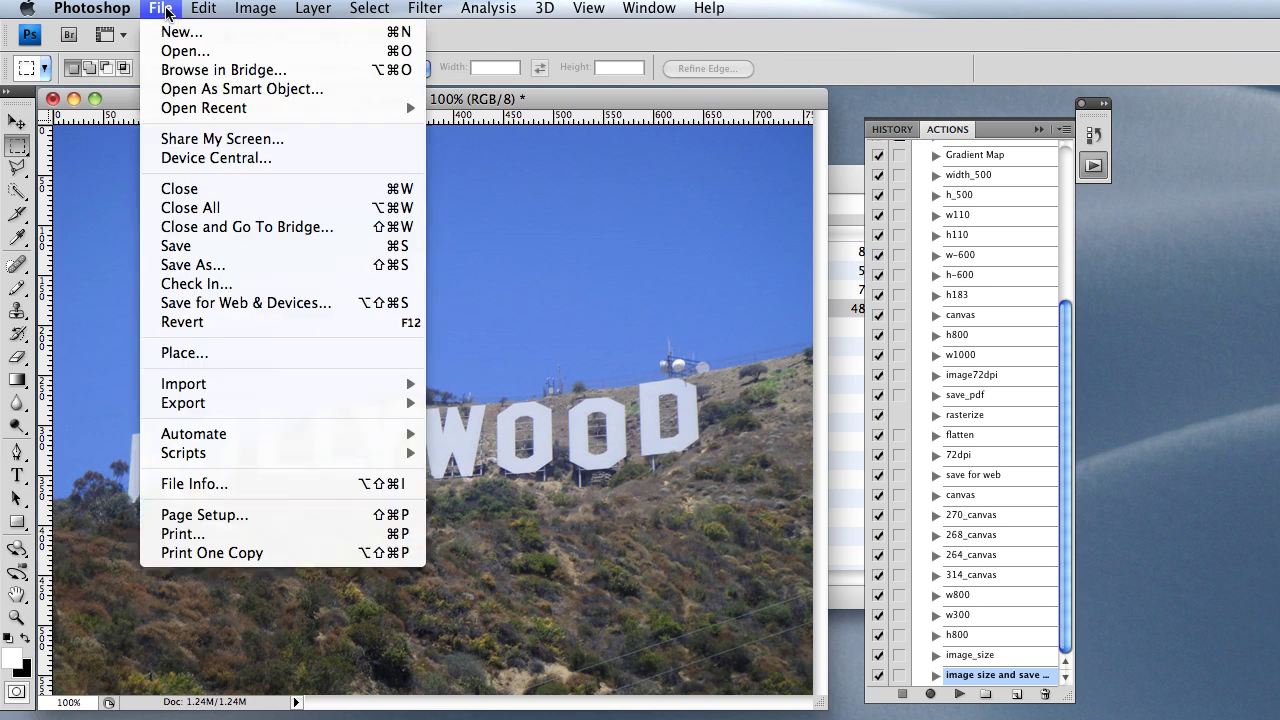
pyautogui.click(249, 303)
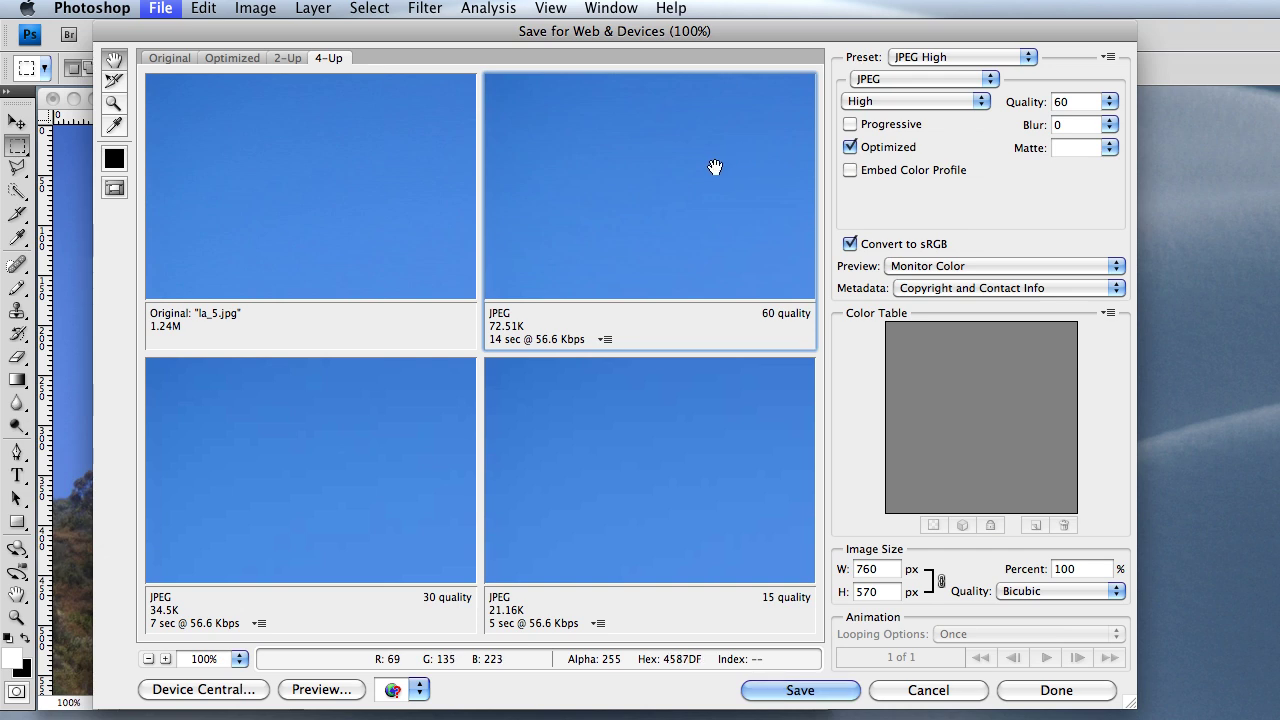
pyautogui.press('super+equal')
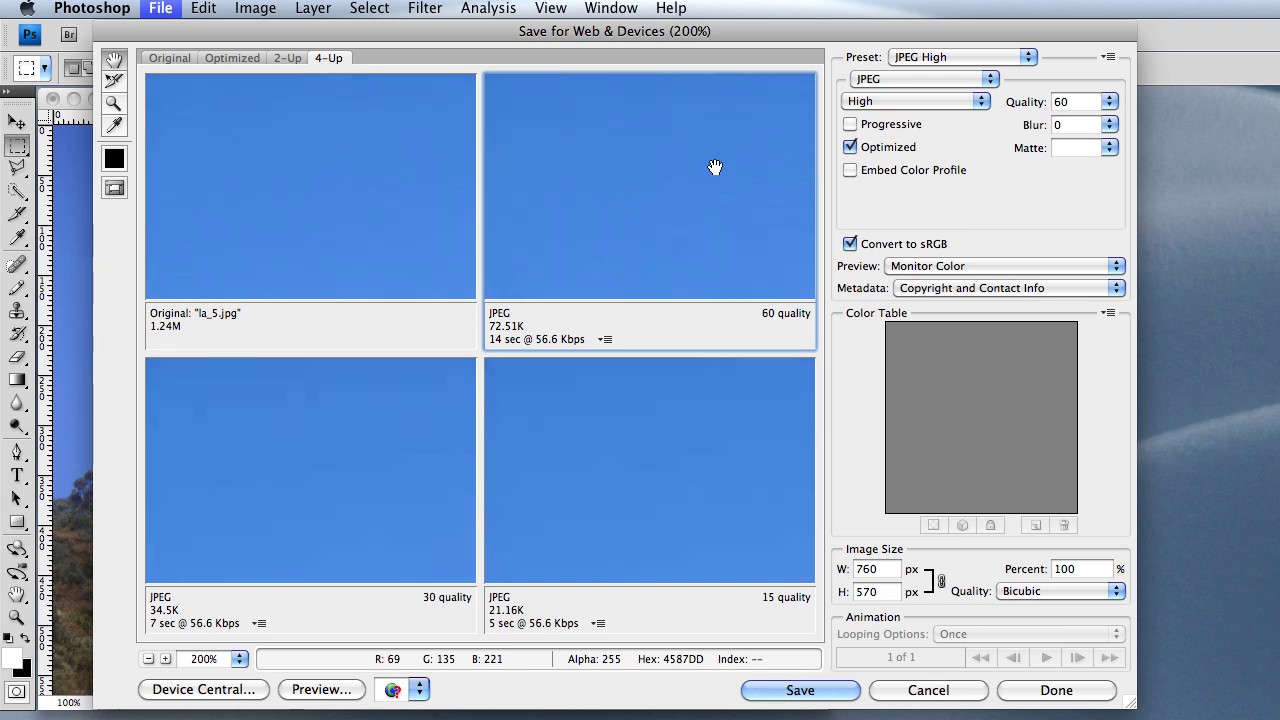
pyautogui.press('super+minus')
pyautogui.press('super+minus')
pyautogui.press('super+minus')
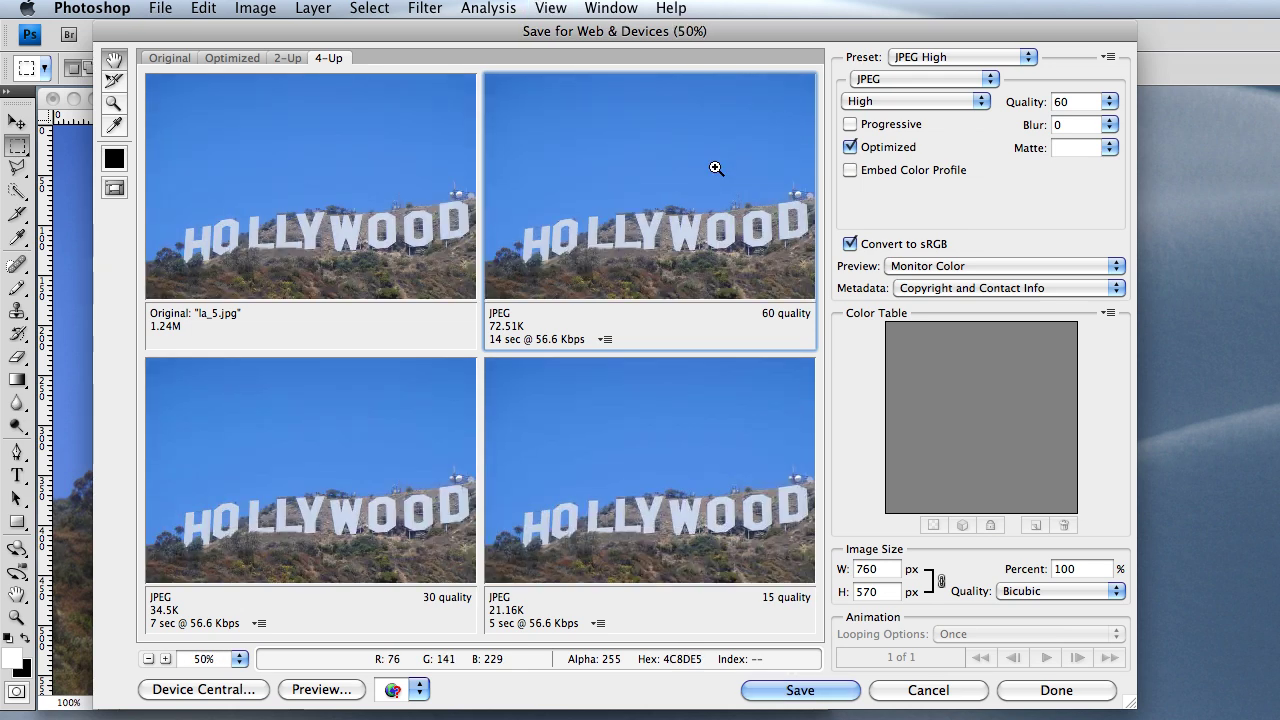
pyautogui.press('super+minus')
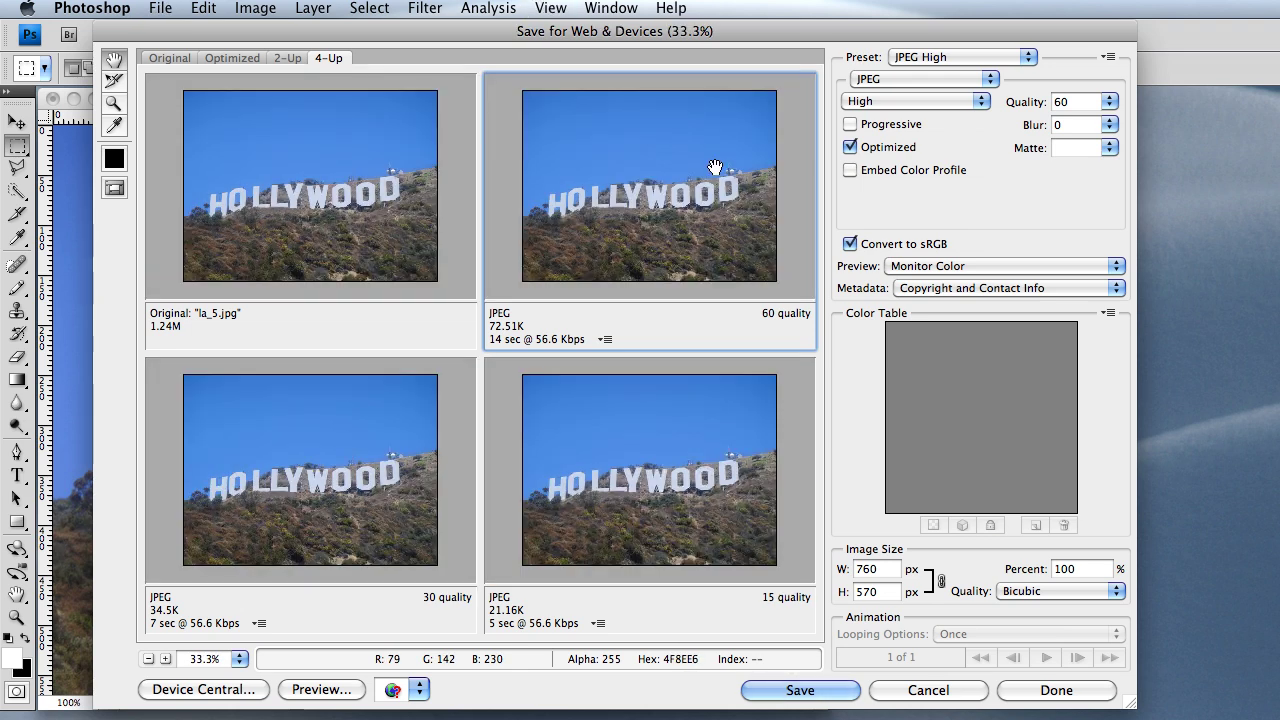
# Select the 60-quality JPEG preview and compare versions in 2-Up and 4-Up views.
pyautogui.click(271, 192)
pyautogui.click(700, 222)
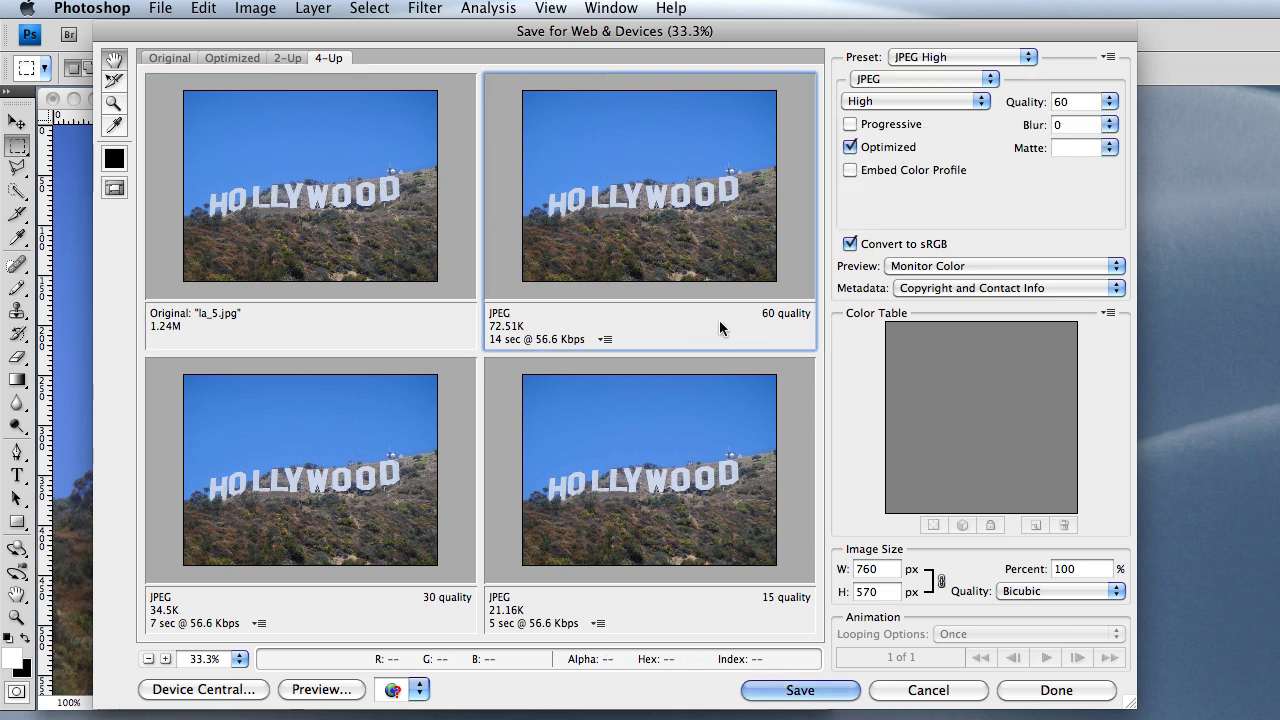
pyautogui.click(331, 508)
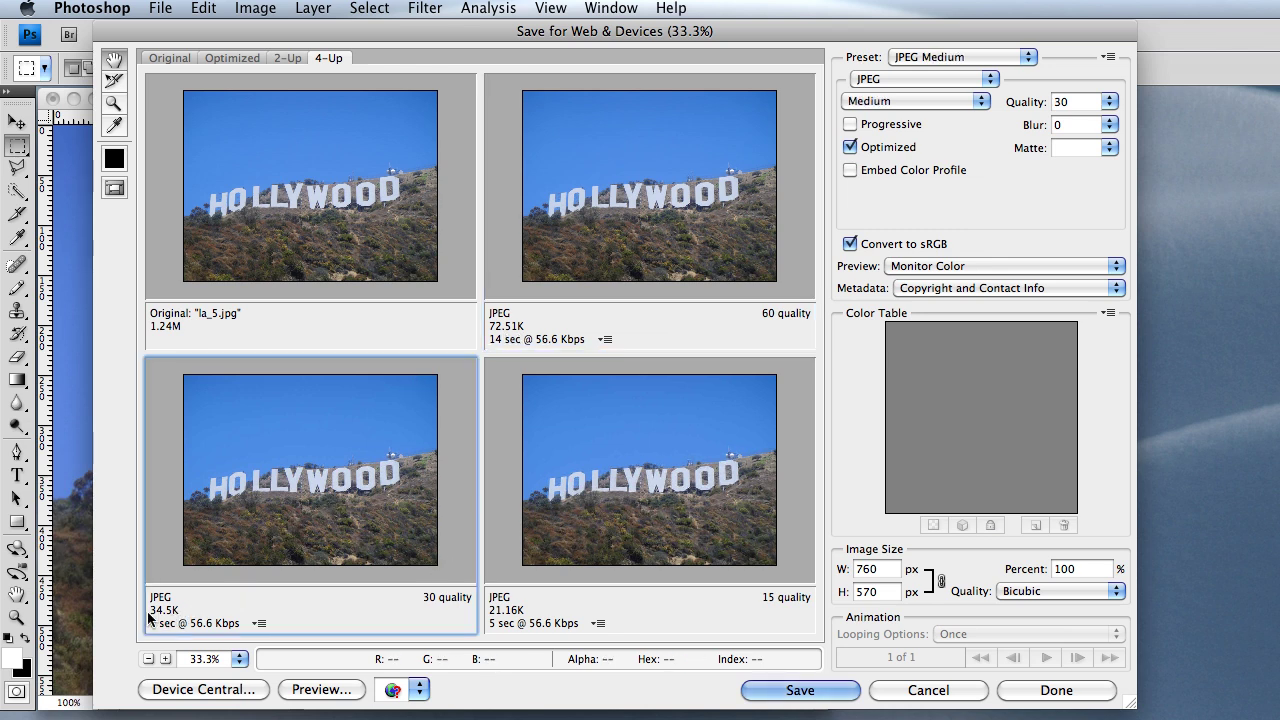
pyautogui.click(678, 221)
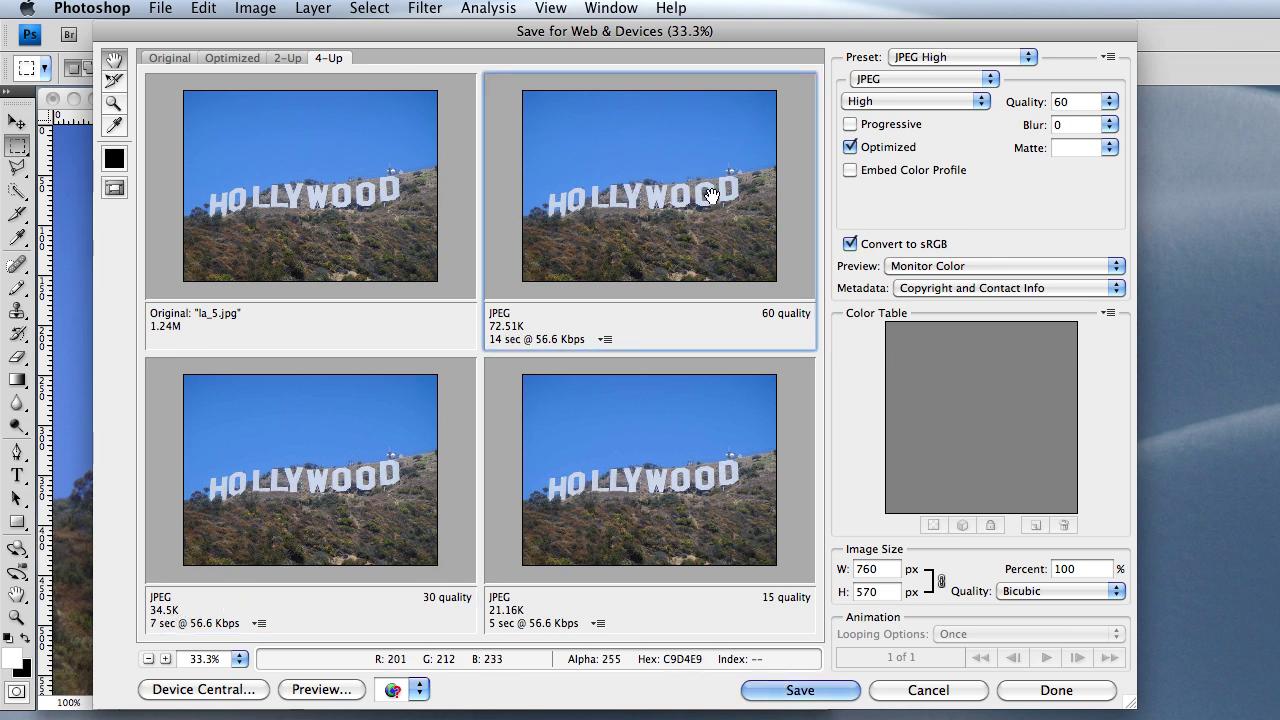
pyautogui.click(287, 58)
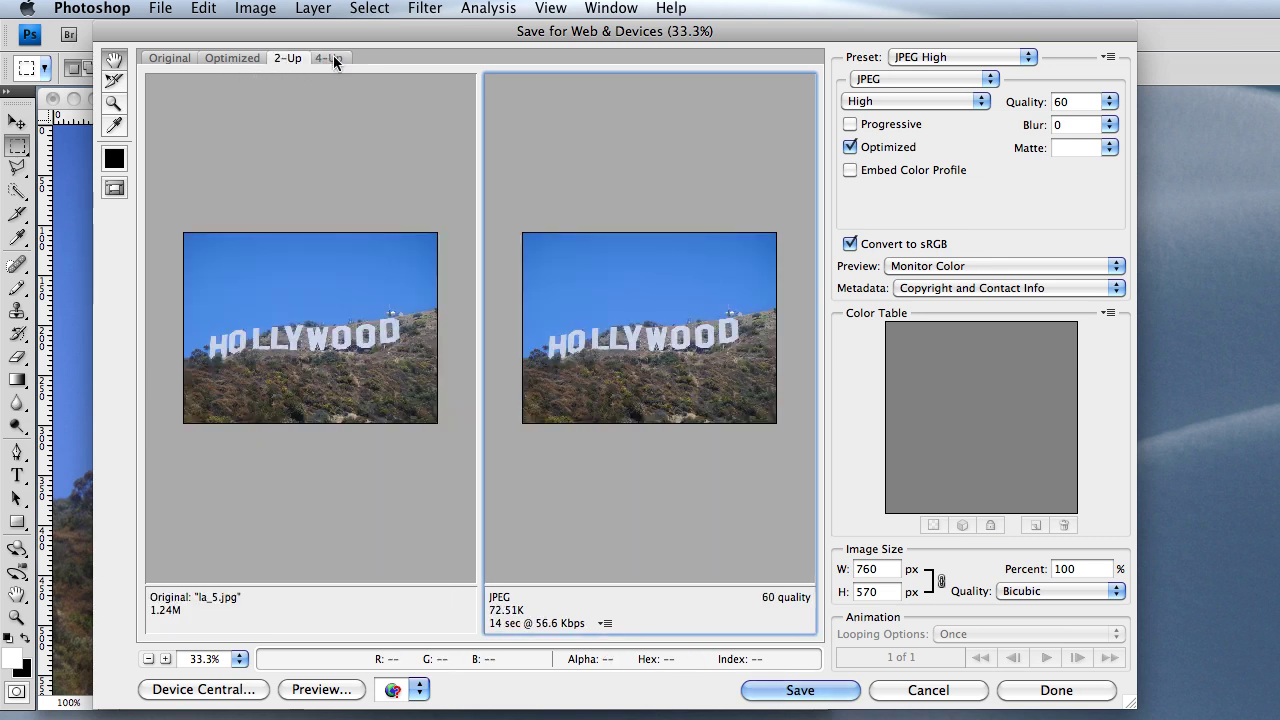
pyautogui.click(331, 58)
pyautogui.click(284, 59)
pyautogui.click(331, 58)
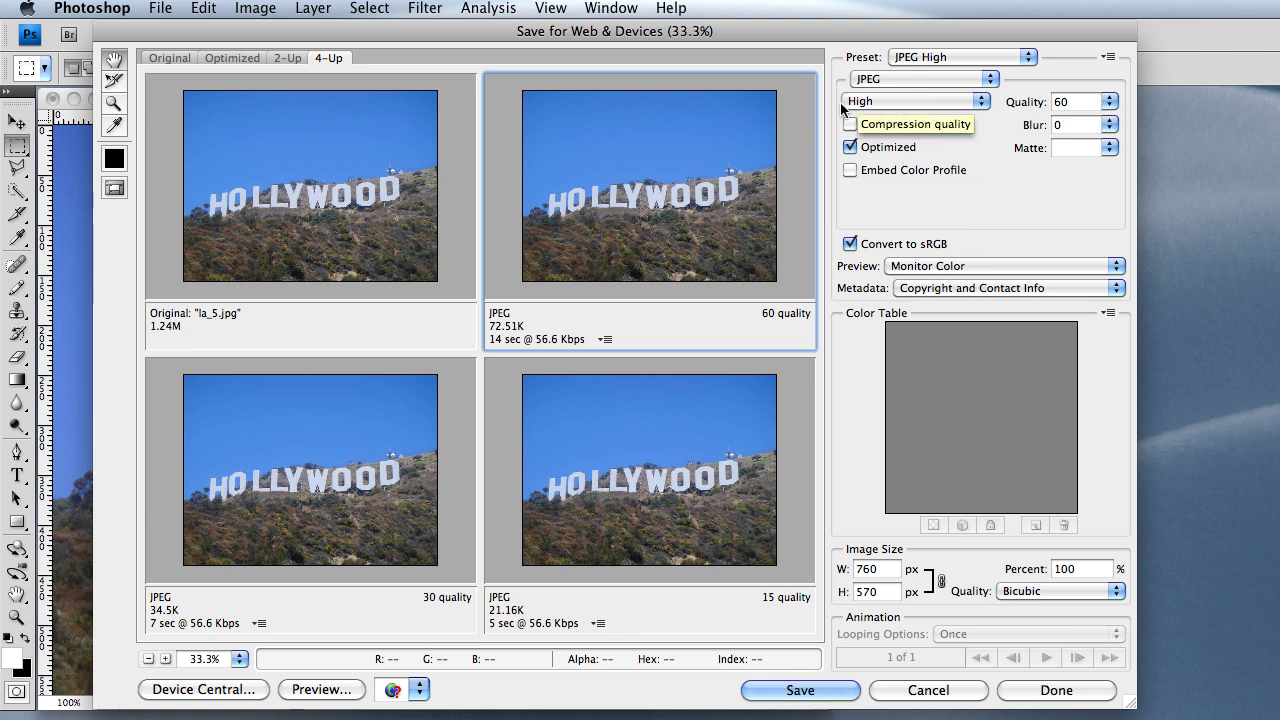
pyautogui.click(900, 101)
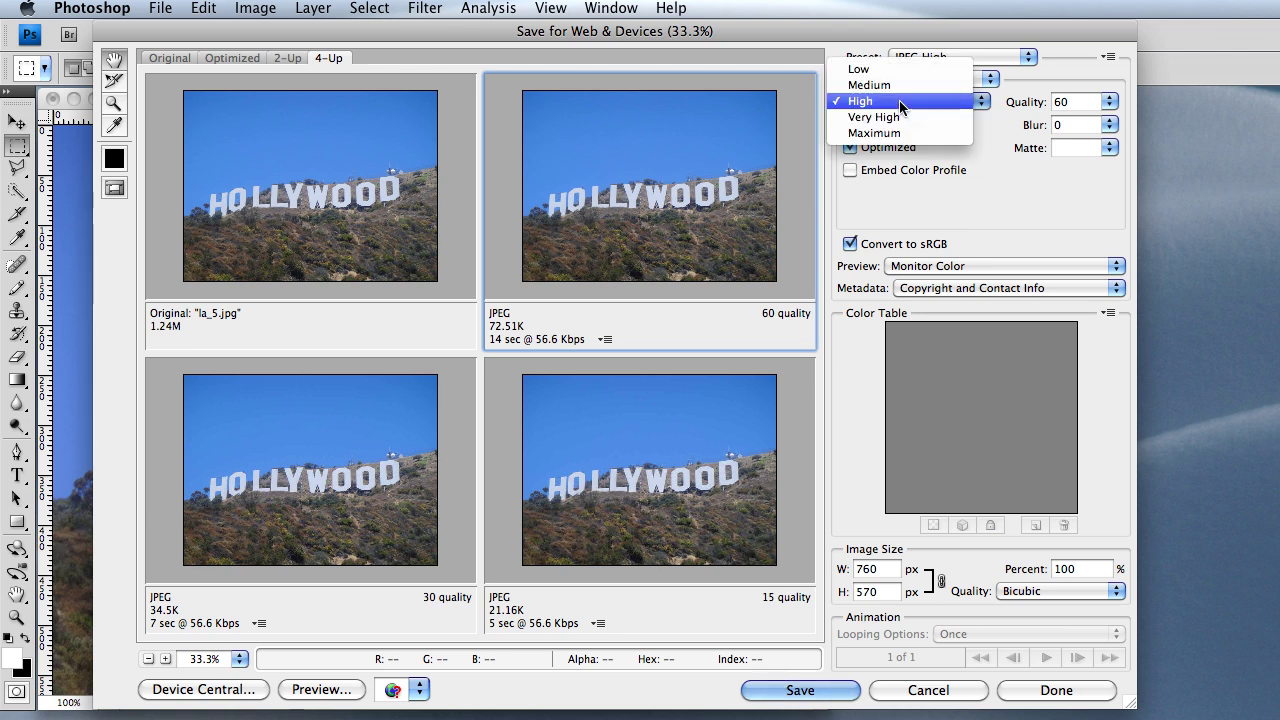
pyautogui.click(880, 119)
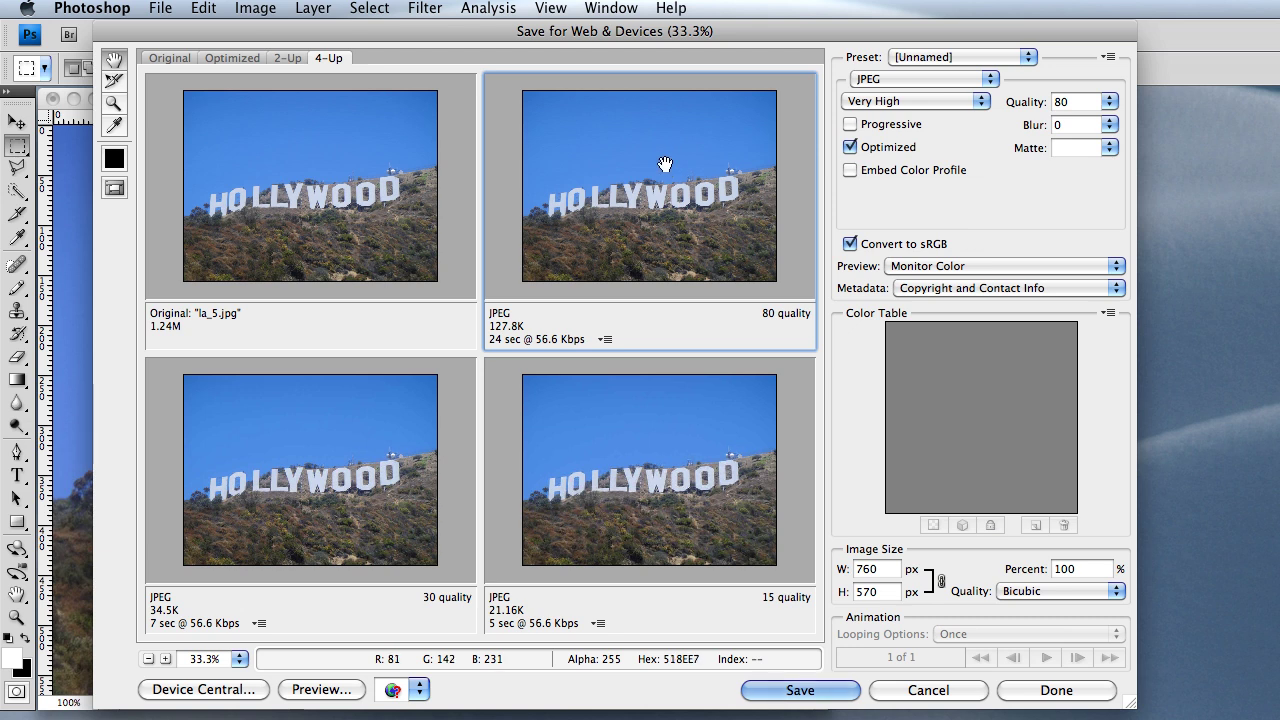
pyautogui.click(880, 106)
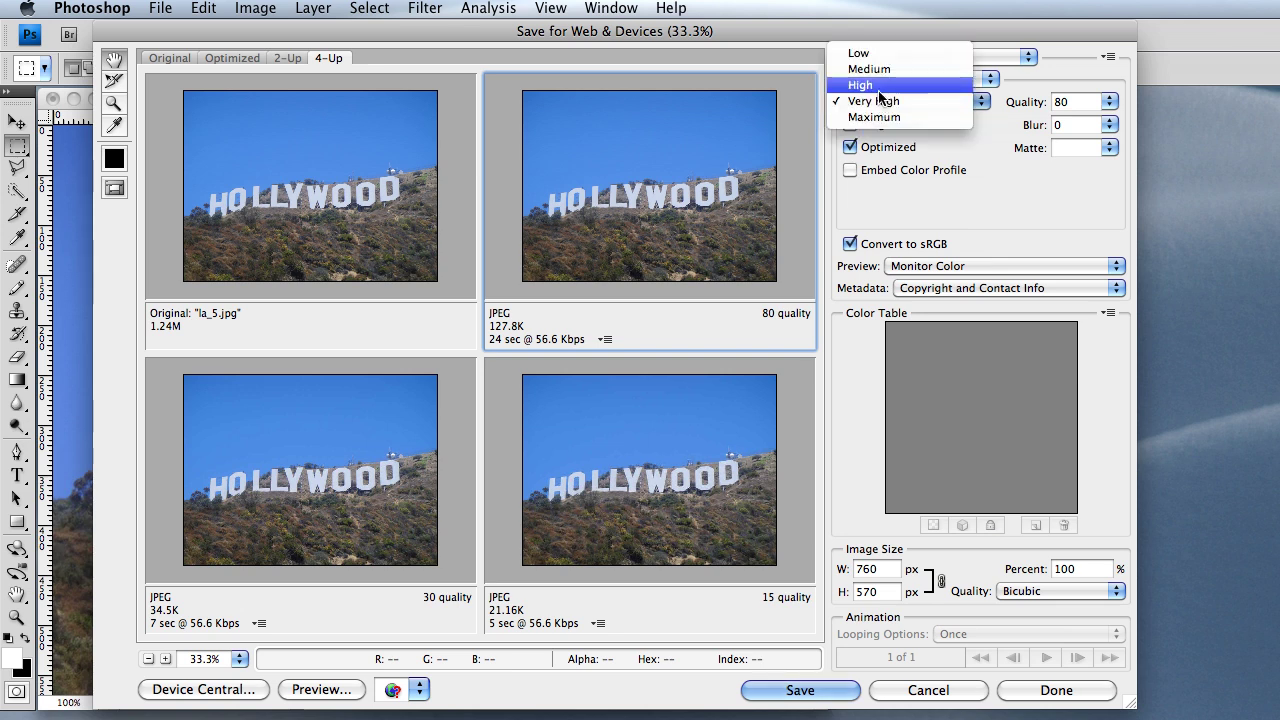
pyautogui.click(878, 86)
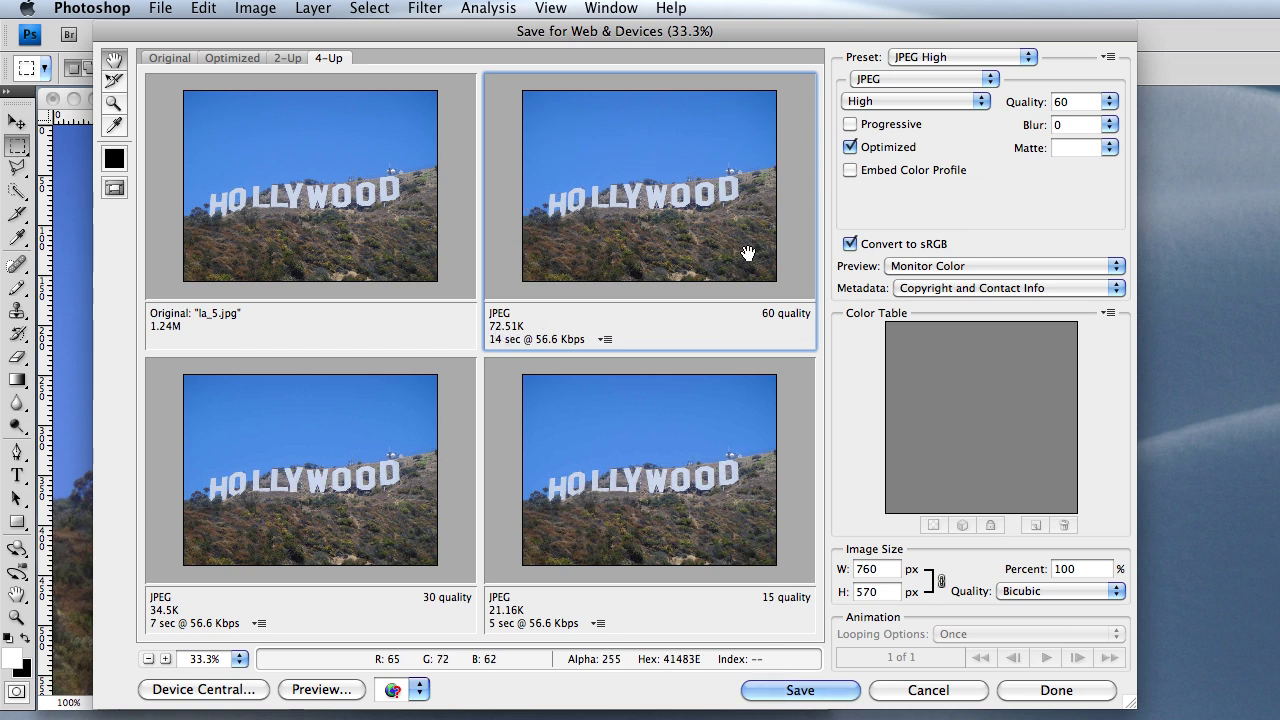
# Save the quality-60 JPEG over the existing la_5.jpg, then close the original without saving.
pyautogui.click(788, 690)
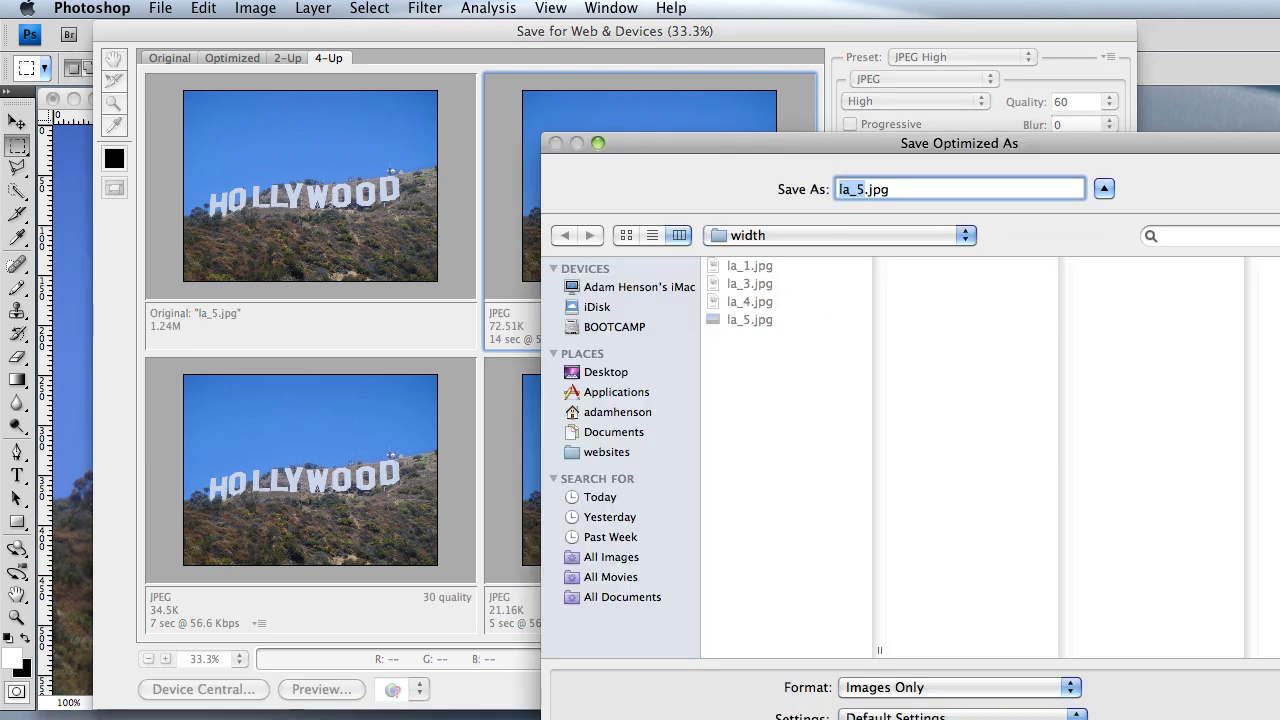
pyautogui.press('Return')
pyautogui.moveTo(755, 293); pyautogui.dragTo(657, 281)
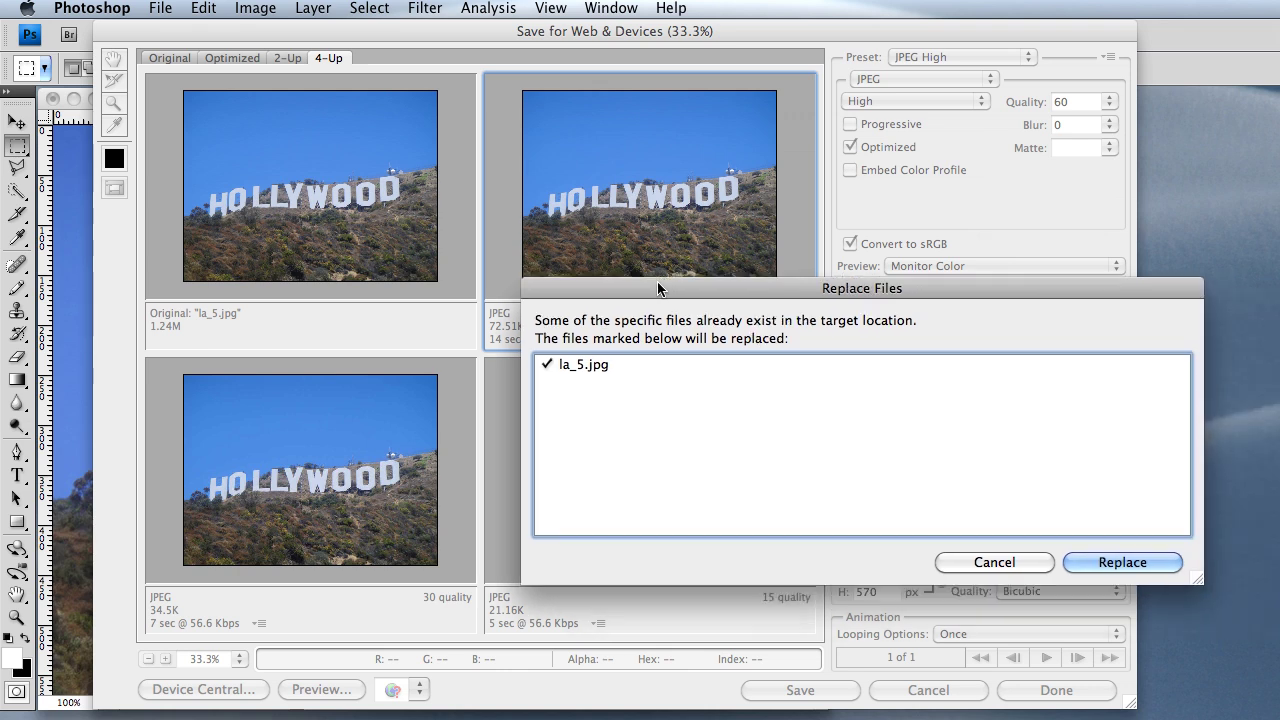
pyautogui.click(1147, 563)
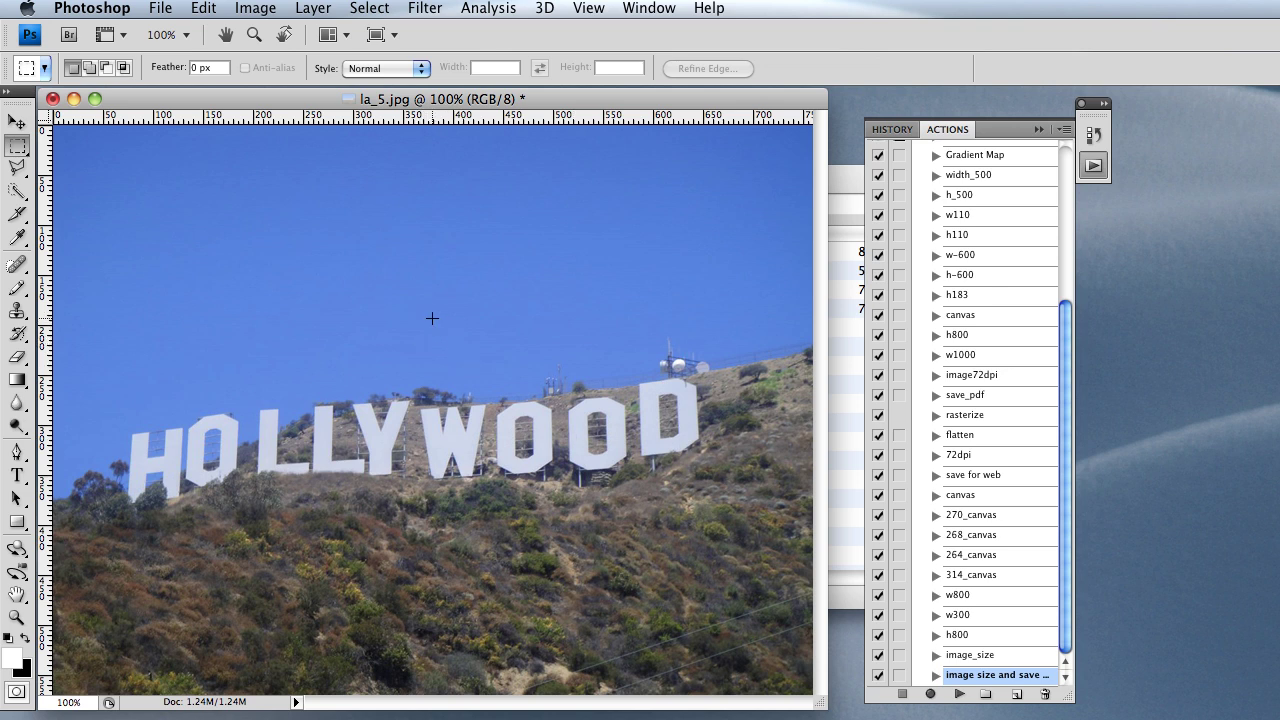
pyautogui.click(52, 98)
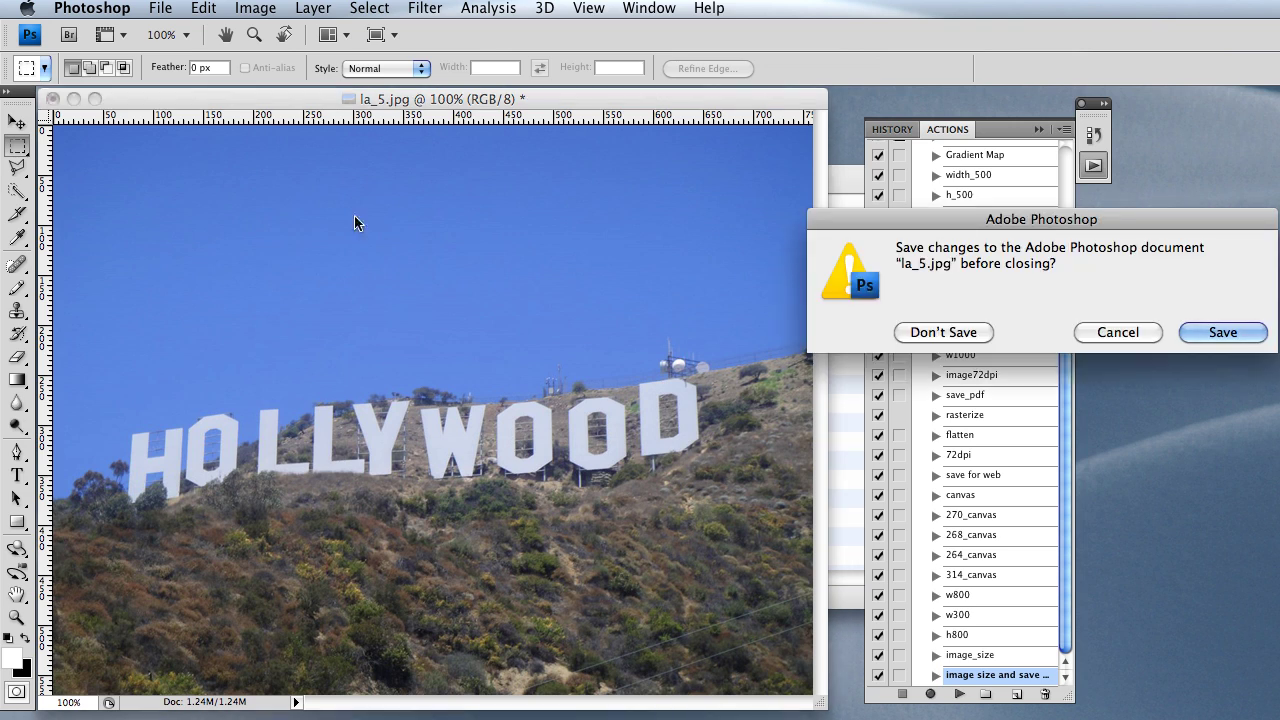
pyautogui.click(943, 332)
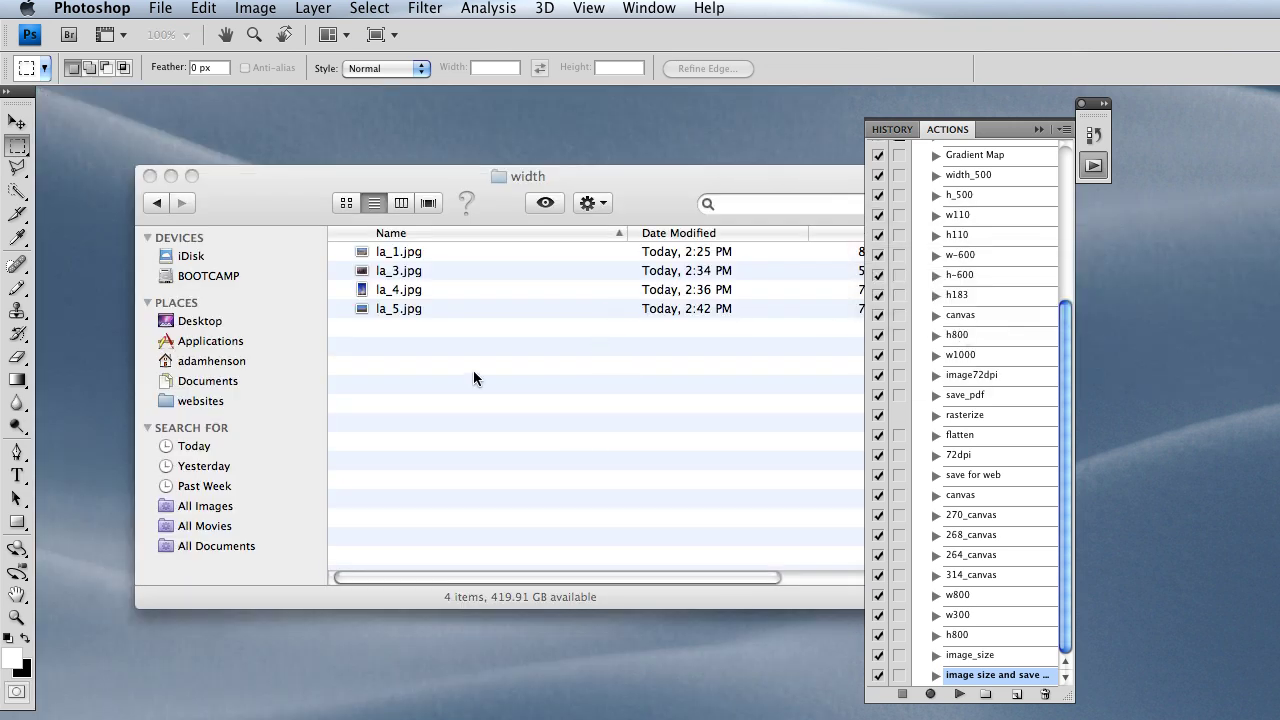
# Move la_4.jpg from the width folder to the Trash.
pyautogui.click(474, 371)
pyautogui.click(156, 205)
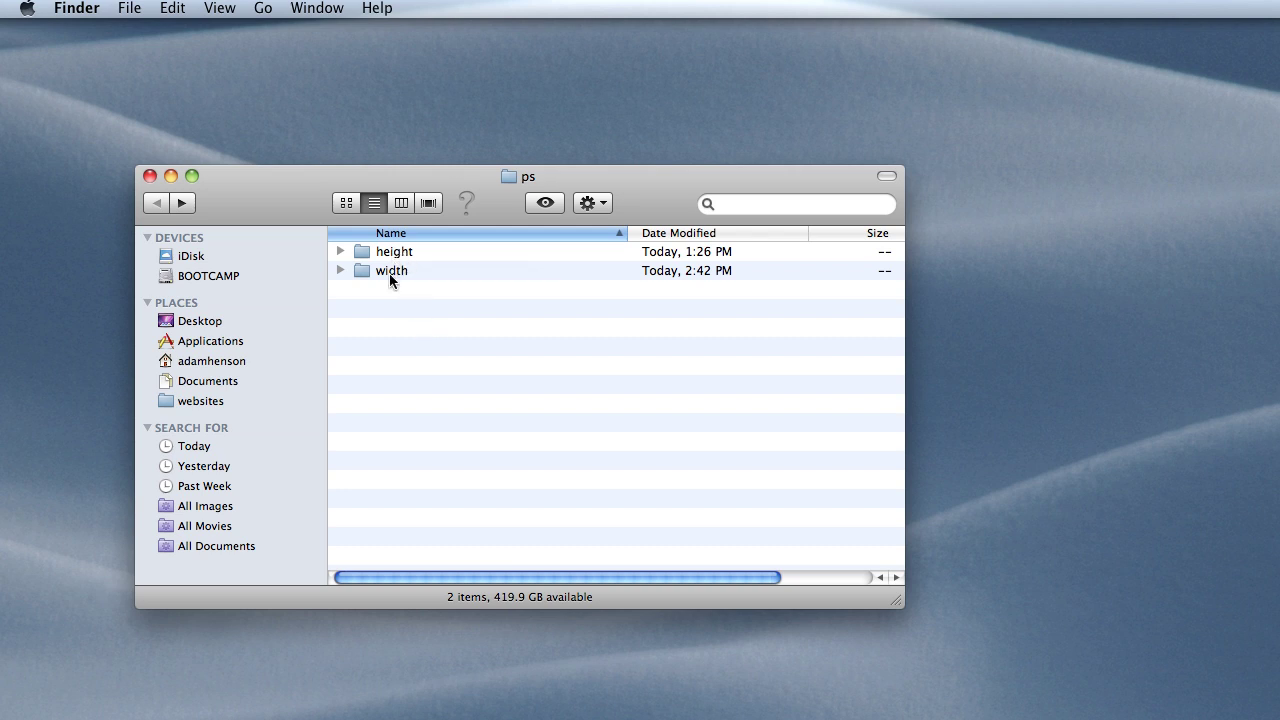
pyautogui.doubleClick(400, 254)
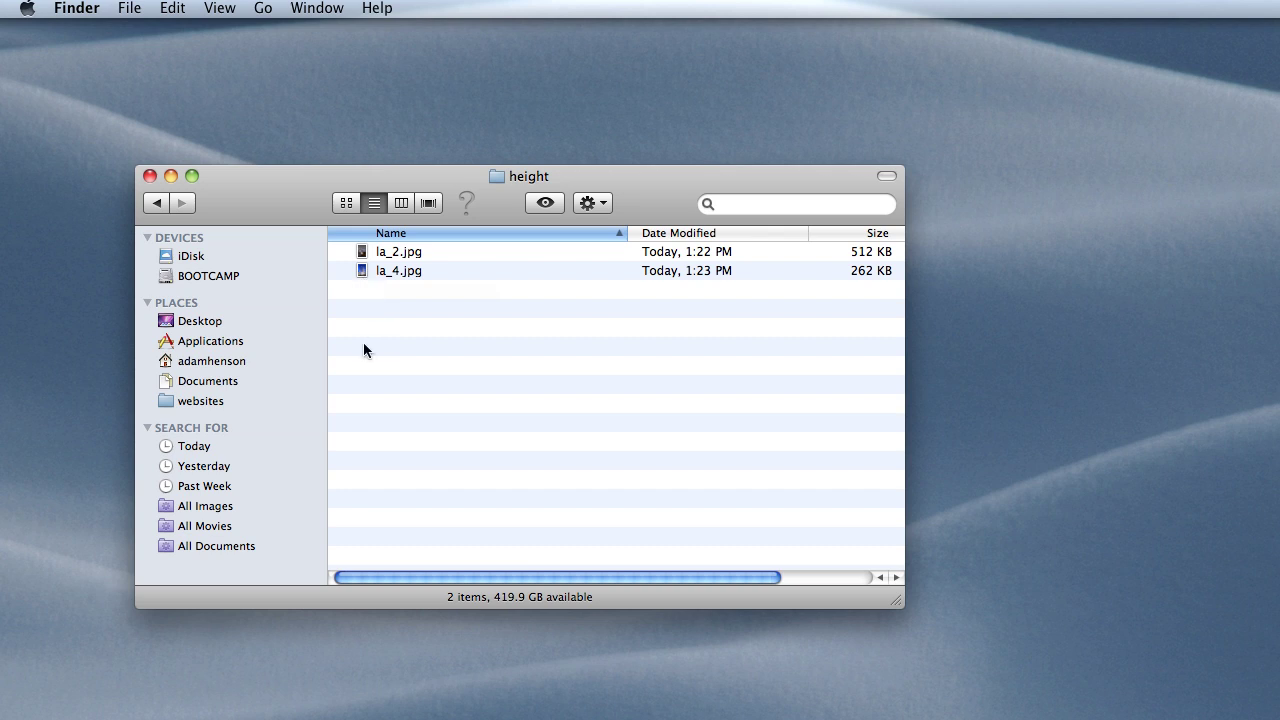
pyautogui.click(156, 203)
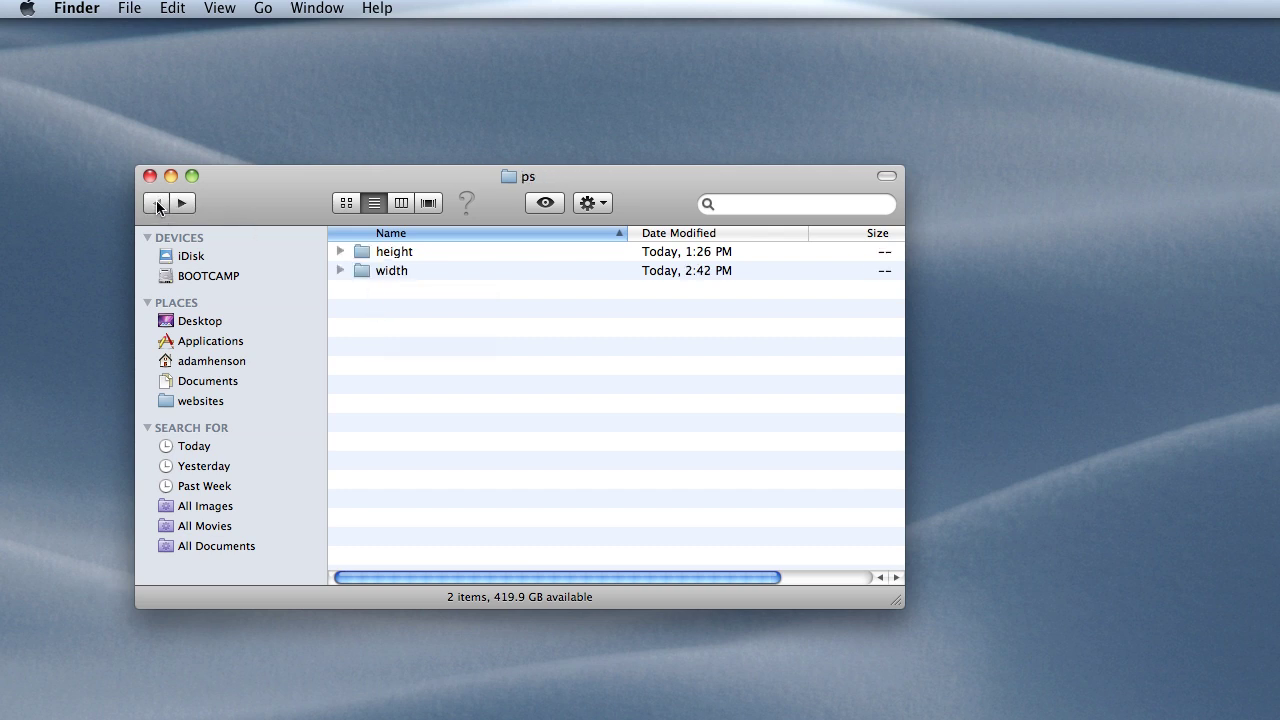
pyautogui.doubleClick(400, 271)
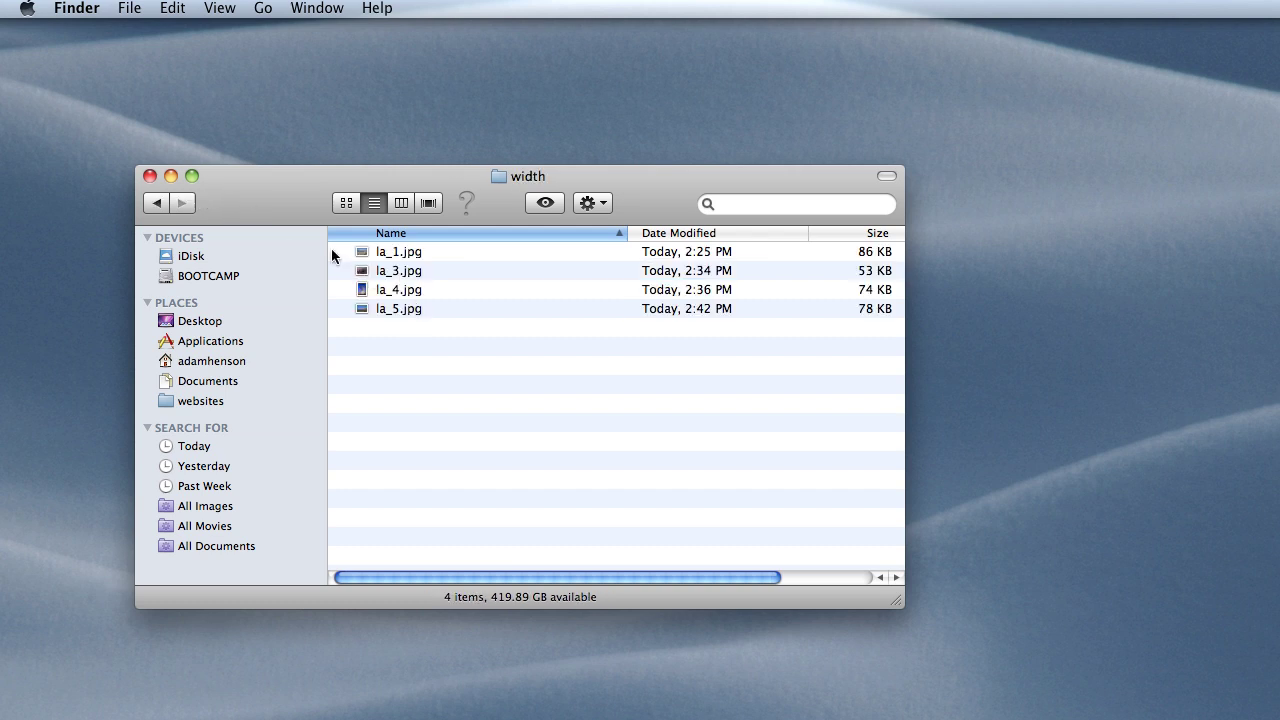
pyautogui.rightClick(365, 289)
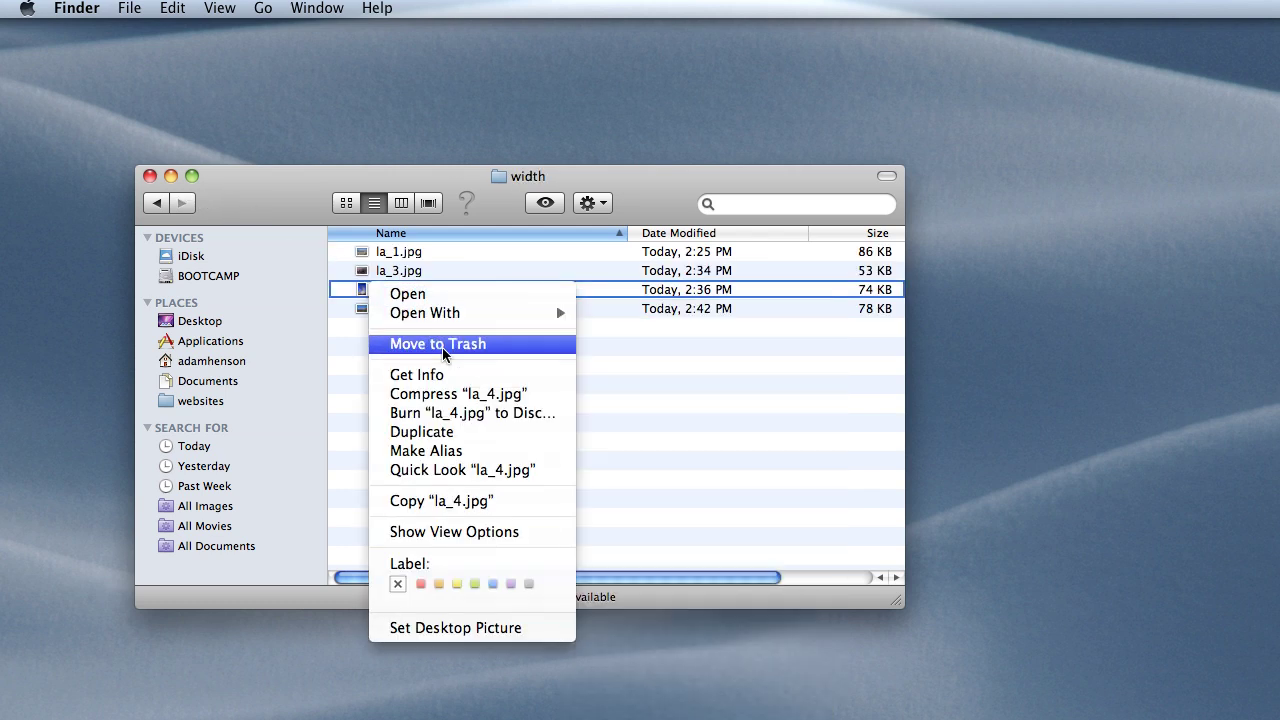
pyautogui.click(442, 344)
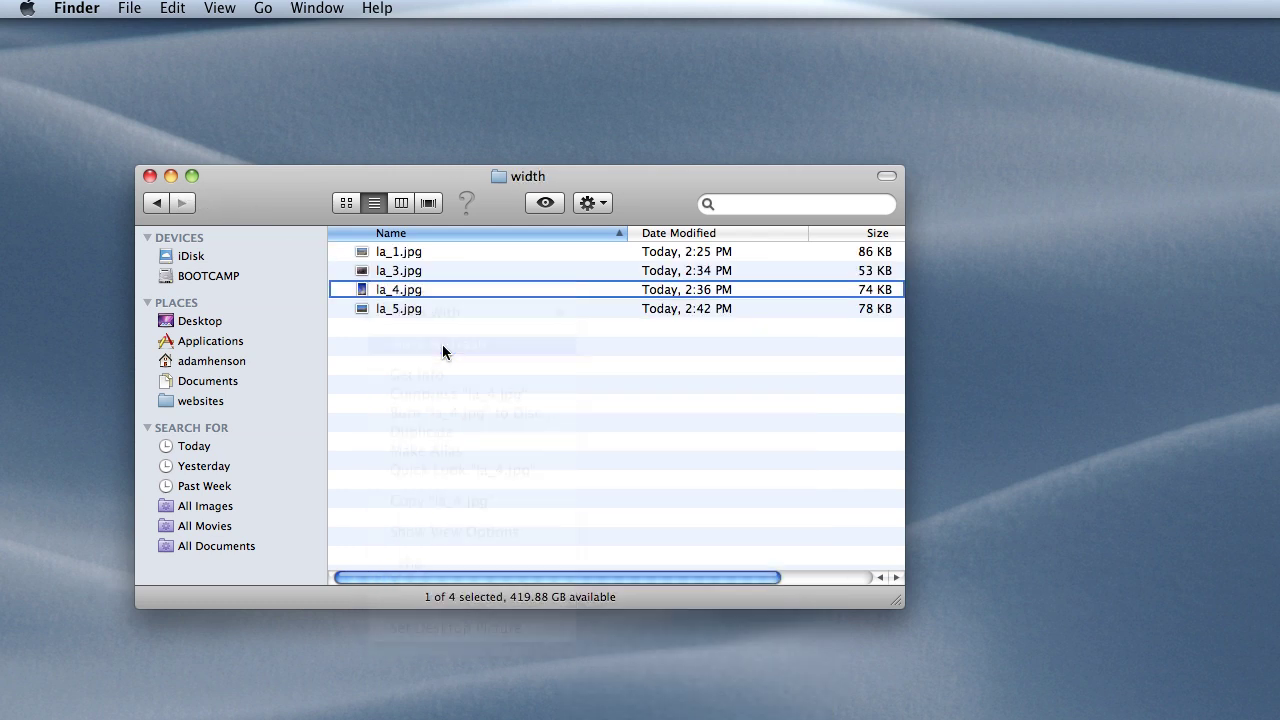
# Go back to the ps folder and open the height folder.
pyautogui.click(158, 202)
pyautogui.click(363, 257)
pyautogui.doubleClick(363, 257)
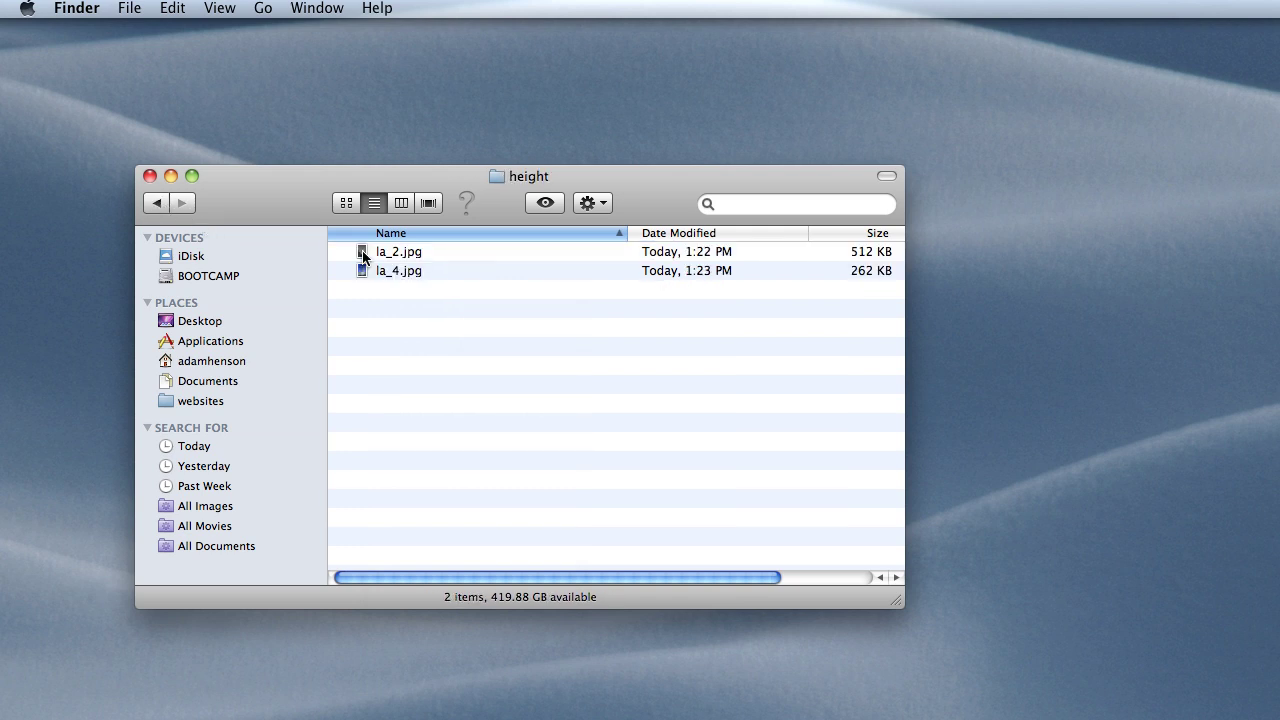
# Open la_4.jpg from the height folder in Photoshop CS4 and zoom out to 33.3%.
pyautogui.click(374, 275)
pyautogui.rightClick(377, 272)
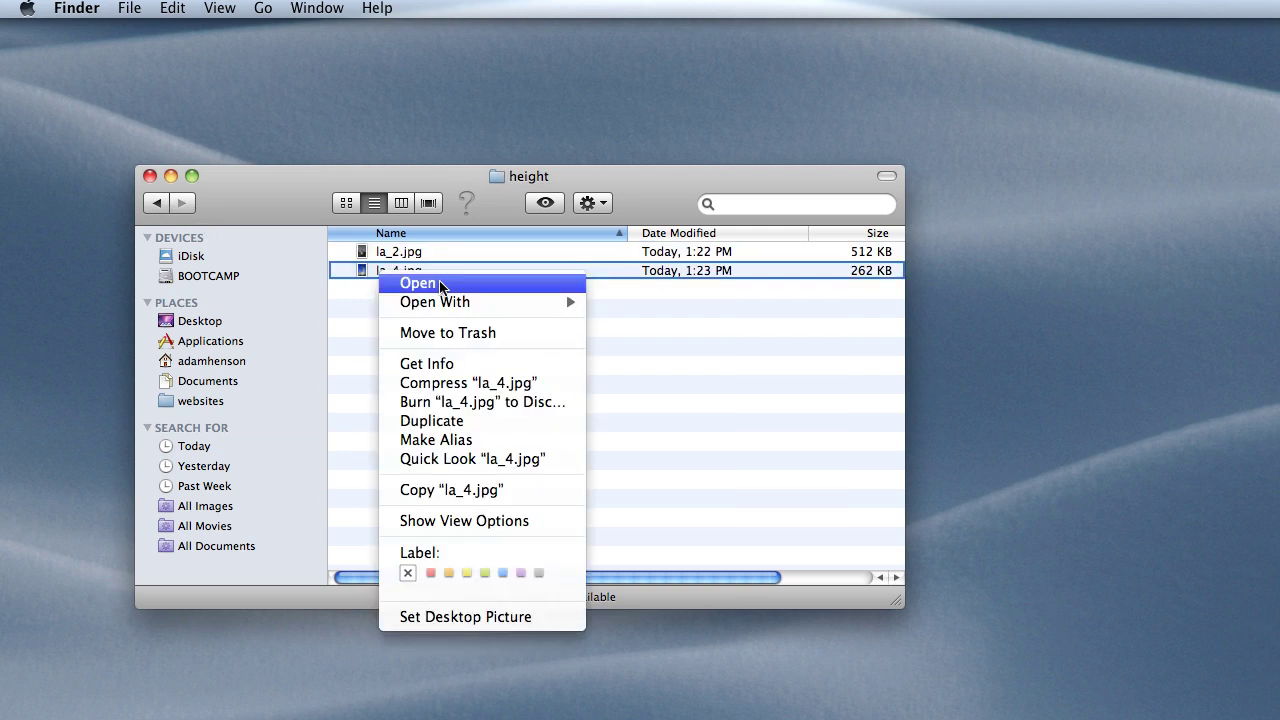
pyautogui.moveTo(441, 304)
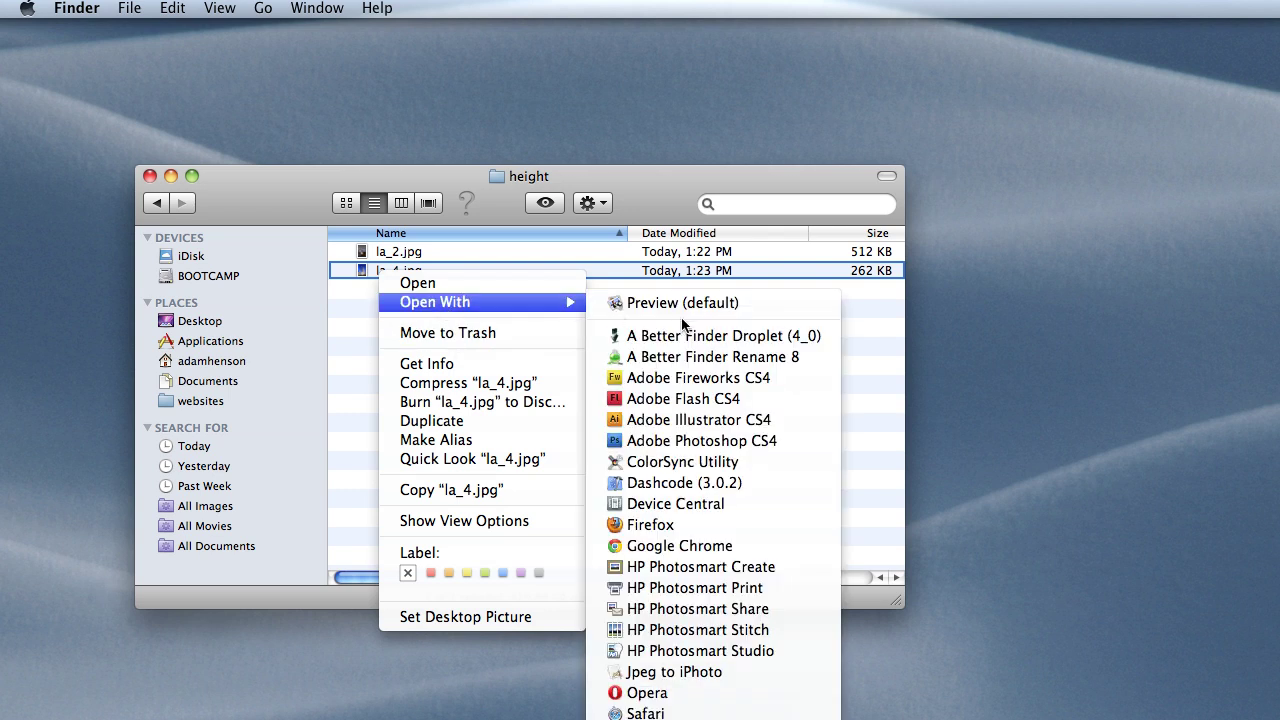
pyautogui.click(648, 441)
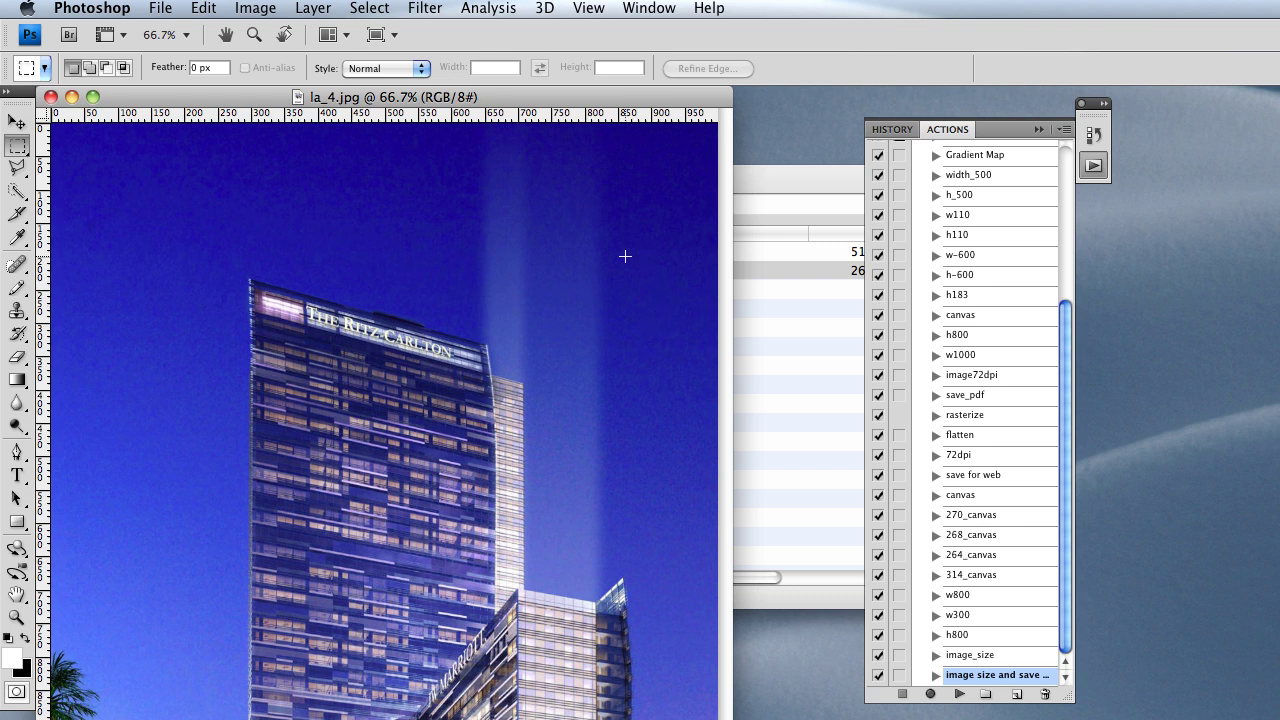
pyautogui.press('super+minus')
pyautogui.press('super+minus')
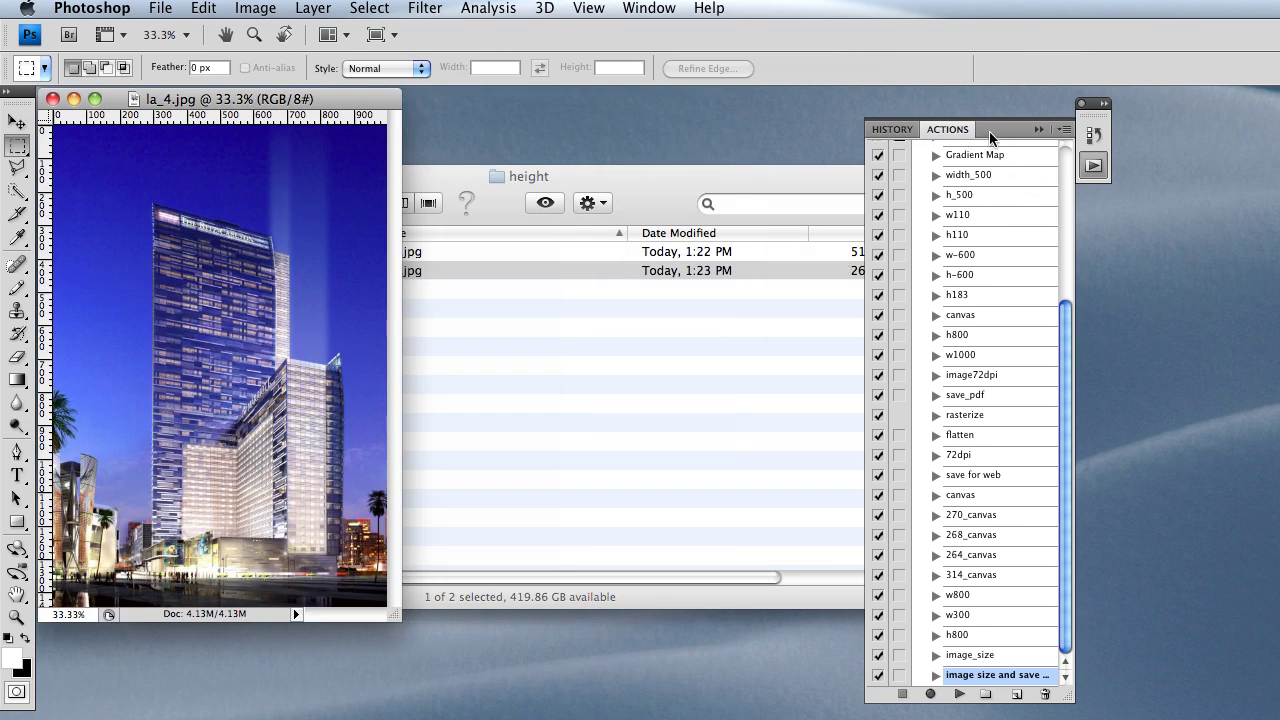
pyautogui.click(651, 10)
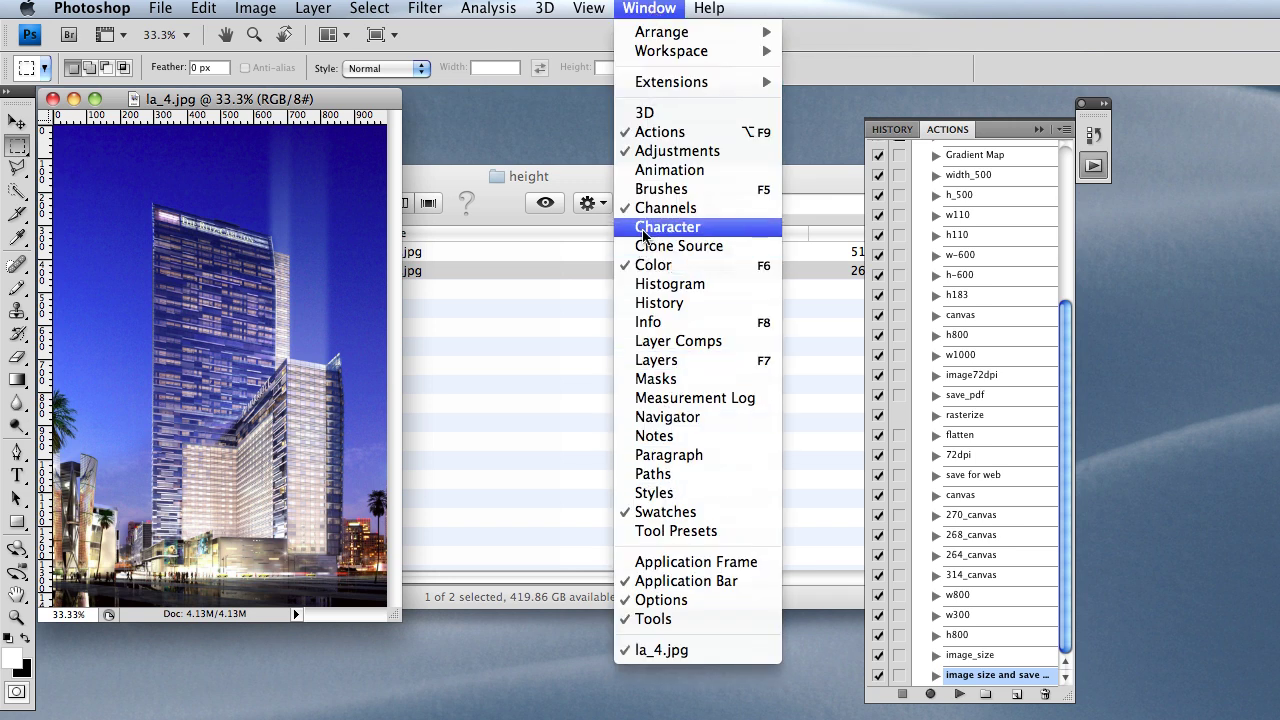
# Create a new action named 'height resize and save' in the Default Actions set.
pyautogui.click(990, 125)
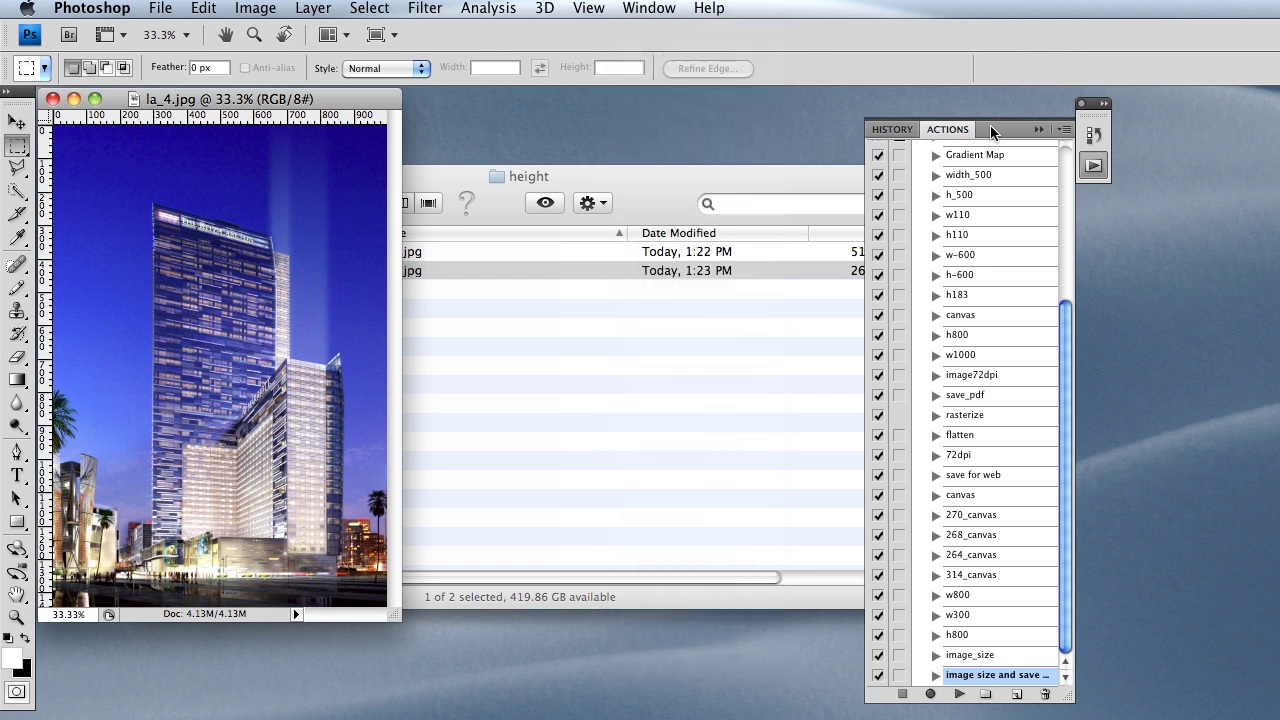
pyautogui.click(1017, 696)
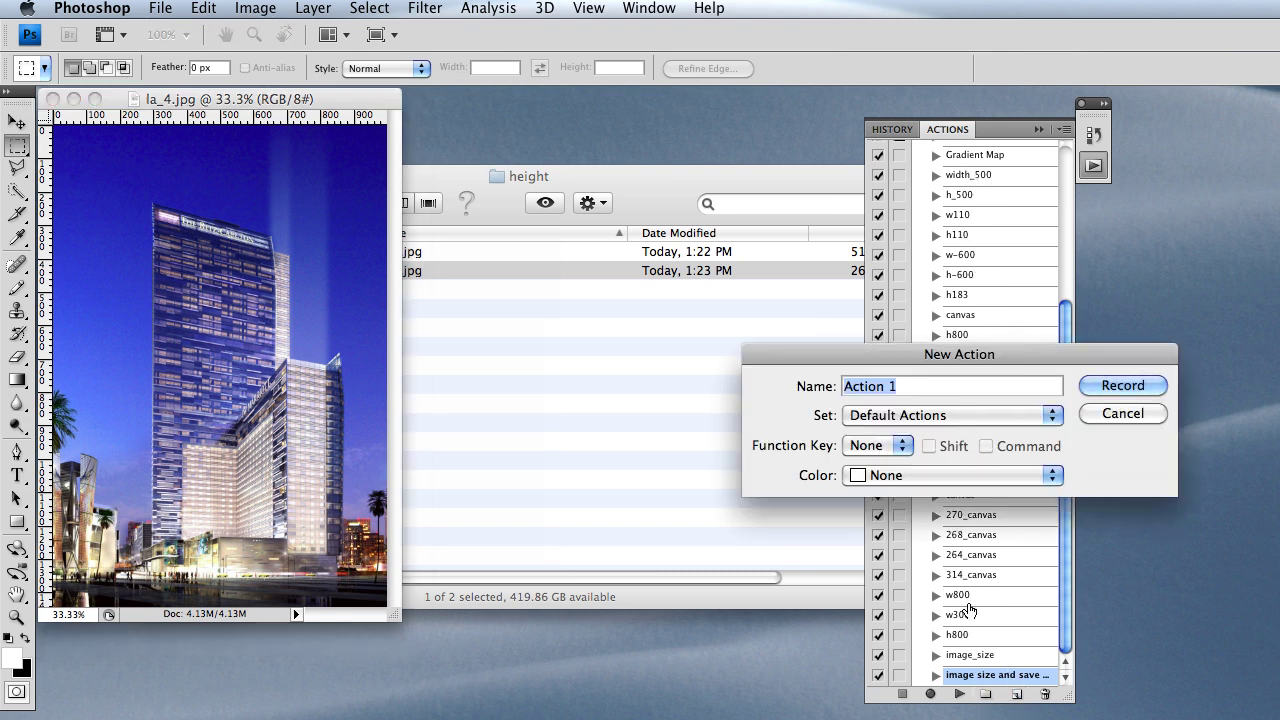
pyautogui.moveTo(990, 355); pyautogui.dragTo(916, 332)
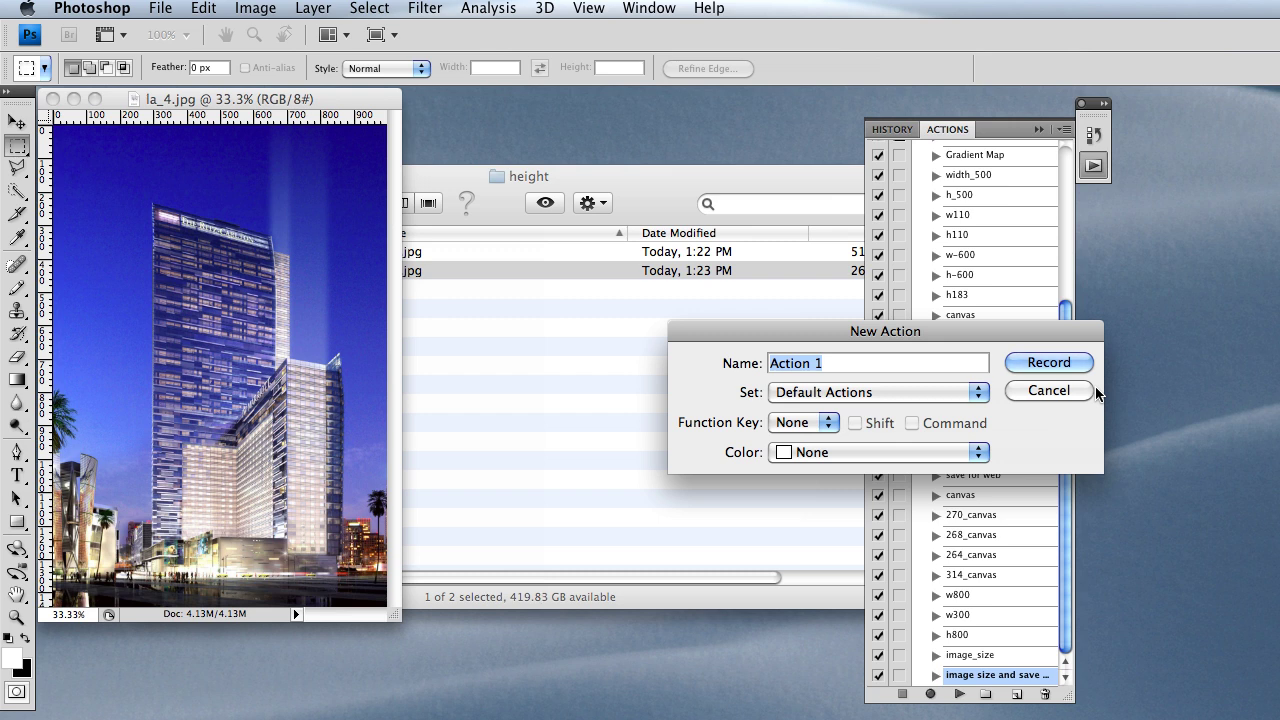
pyautogui.write('height resize')
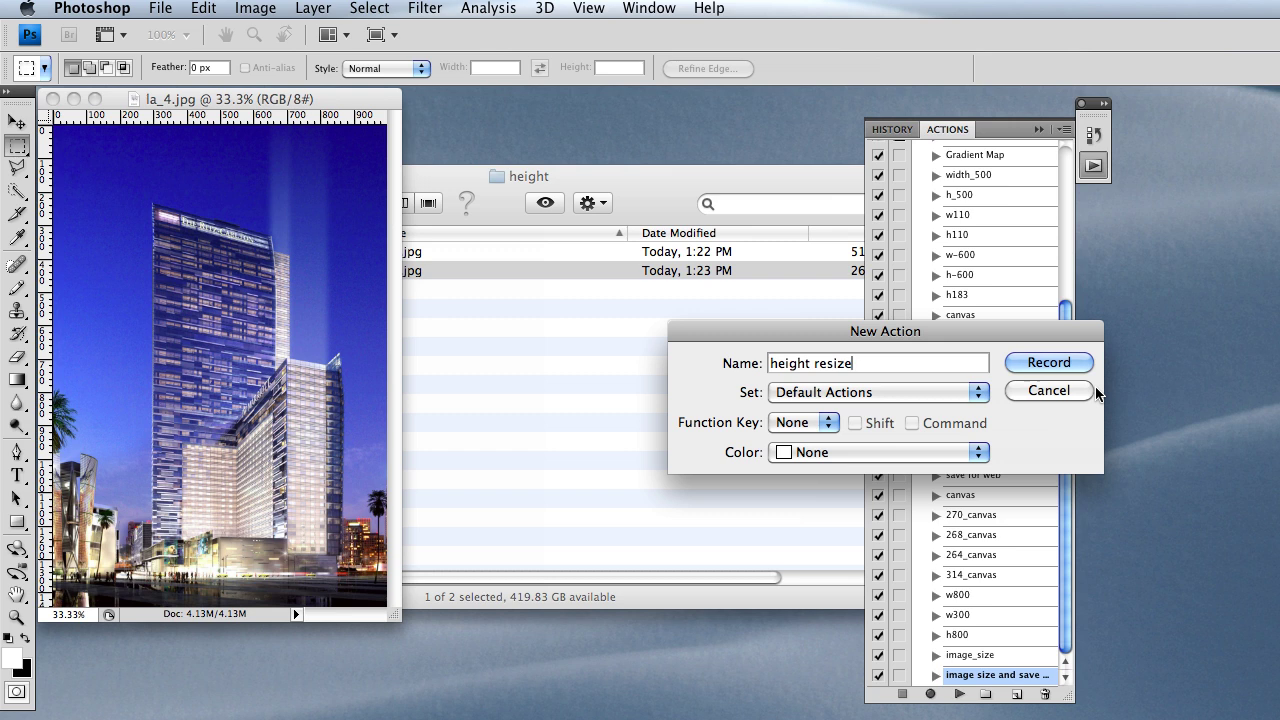
pyautogui.write(' and save')
# Start recording and resize la_4.jpg to 600 px high at 72 ppi in Image Size.
pyautogui.click(1058, 364)
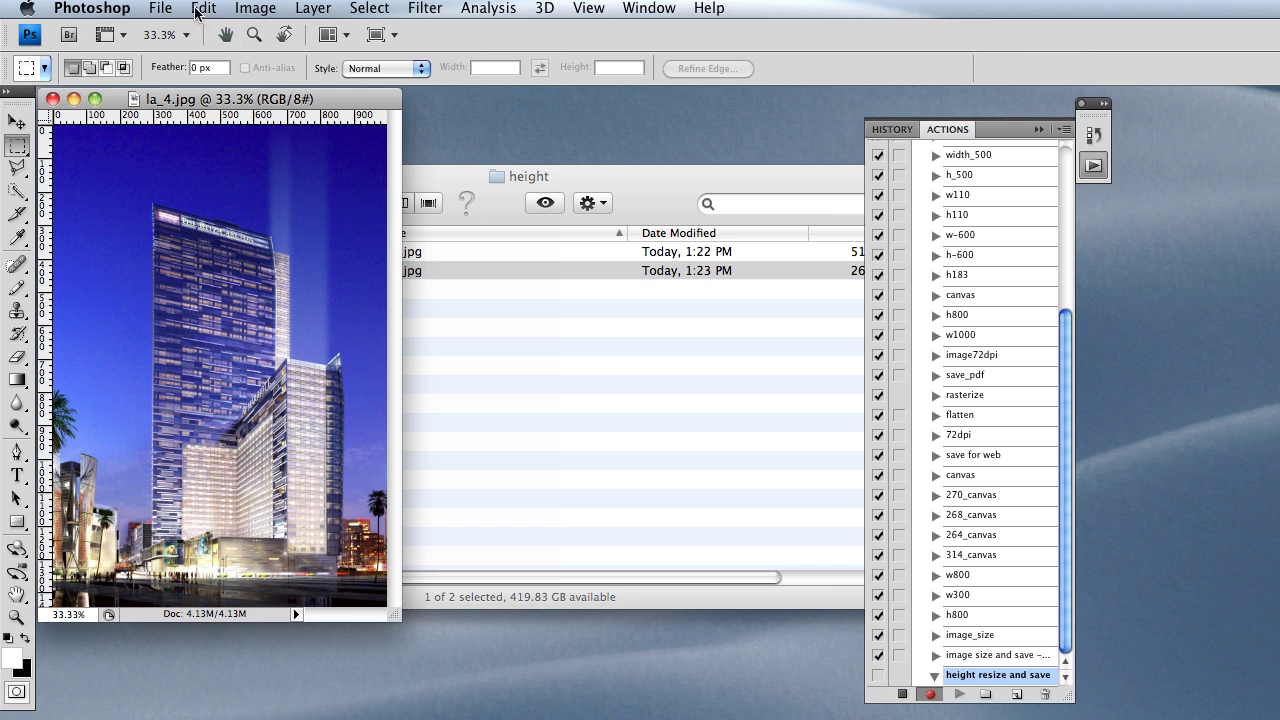
pyautogui.click(260, 12)
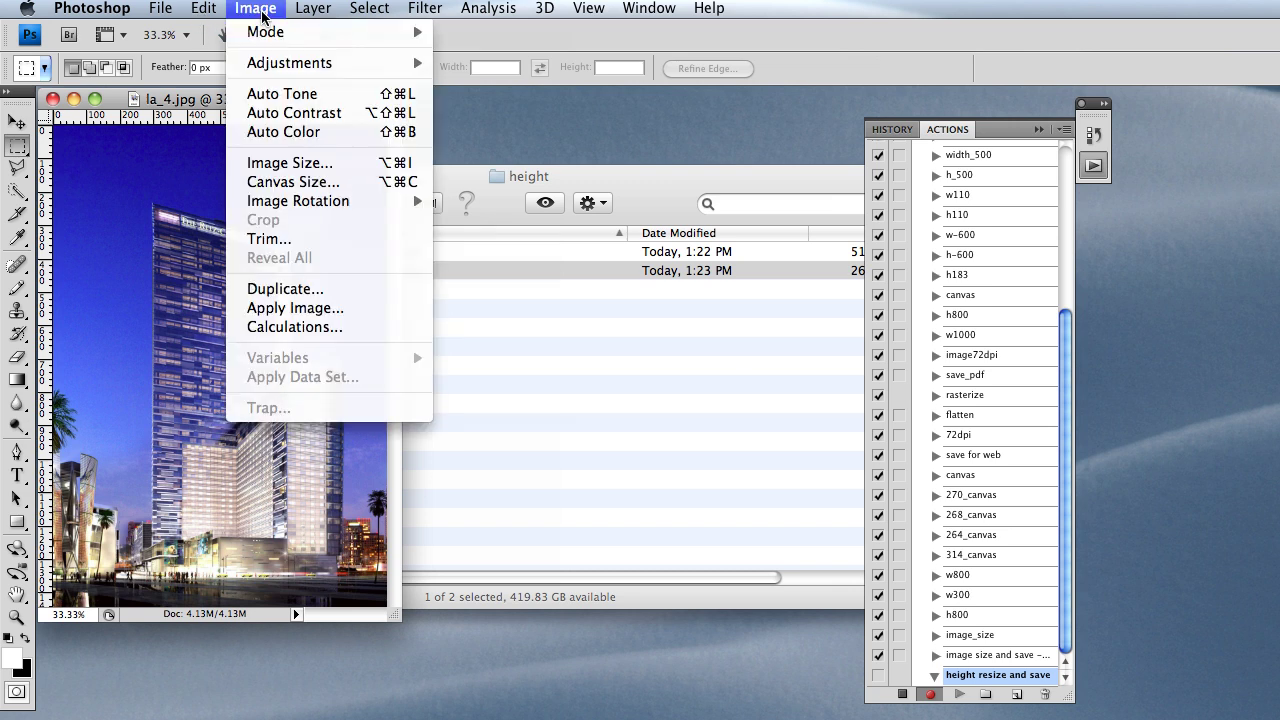
pyautogui.click(286, 164)
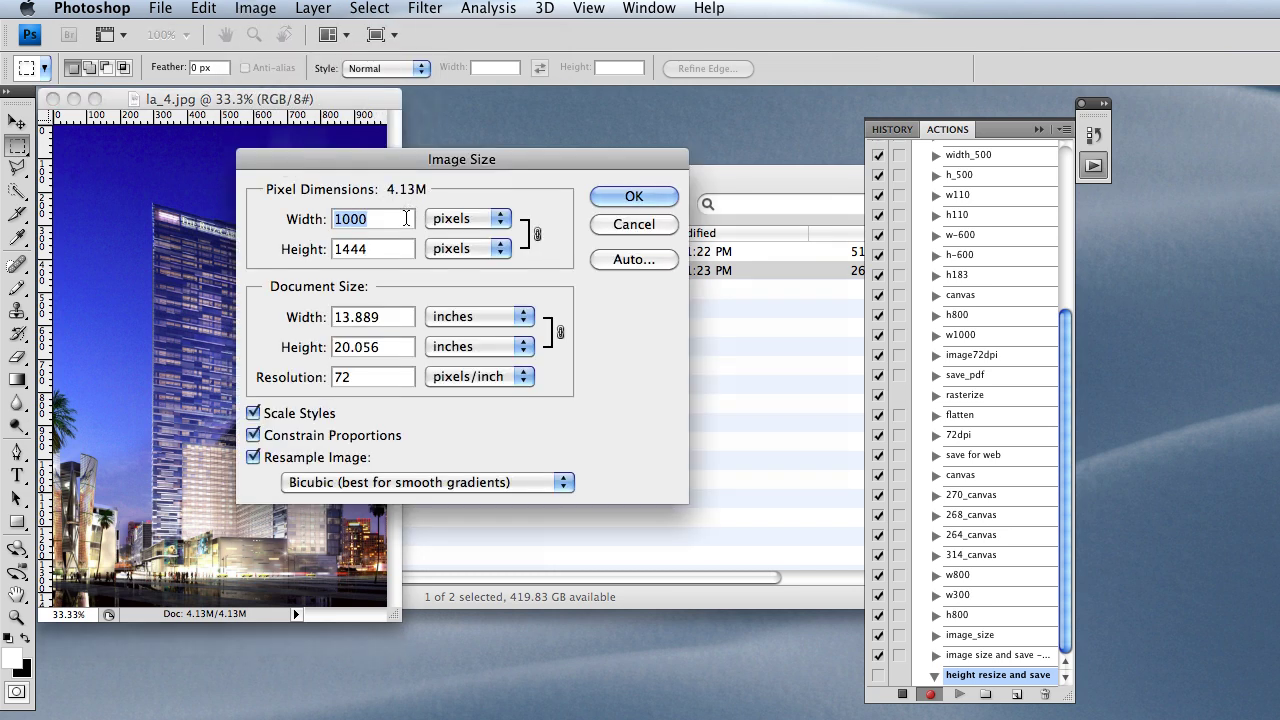
pyautogui.press('Tab')
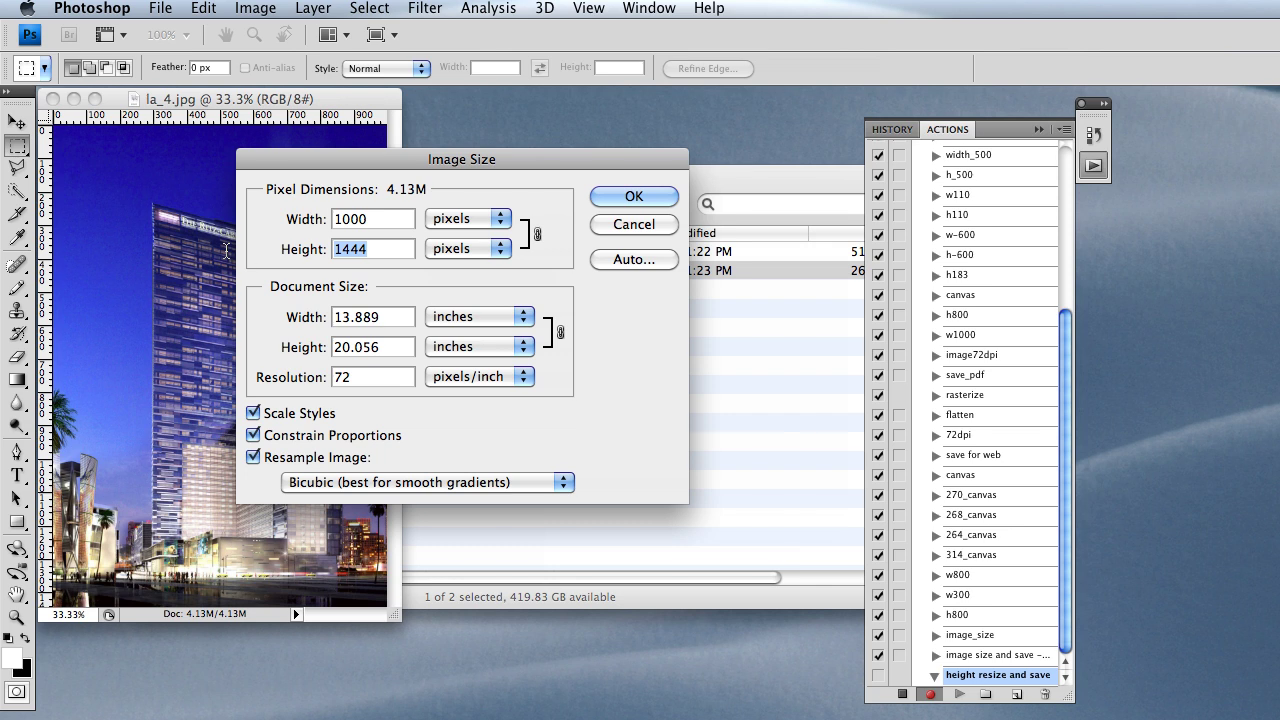
pyautogui.write('600')
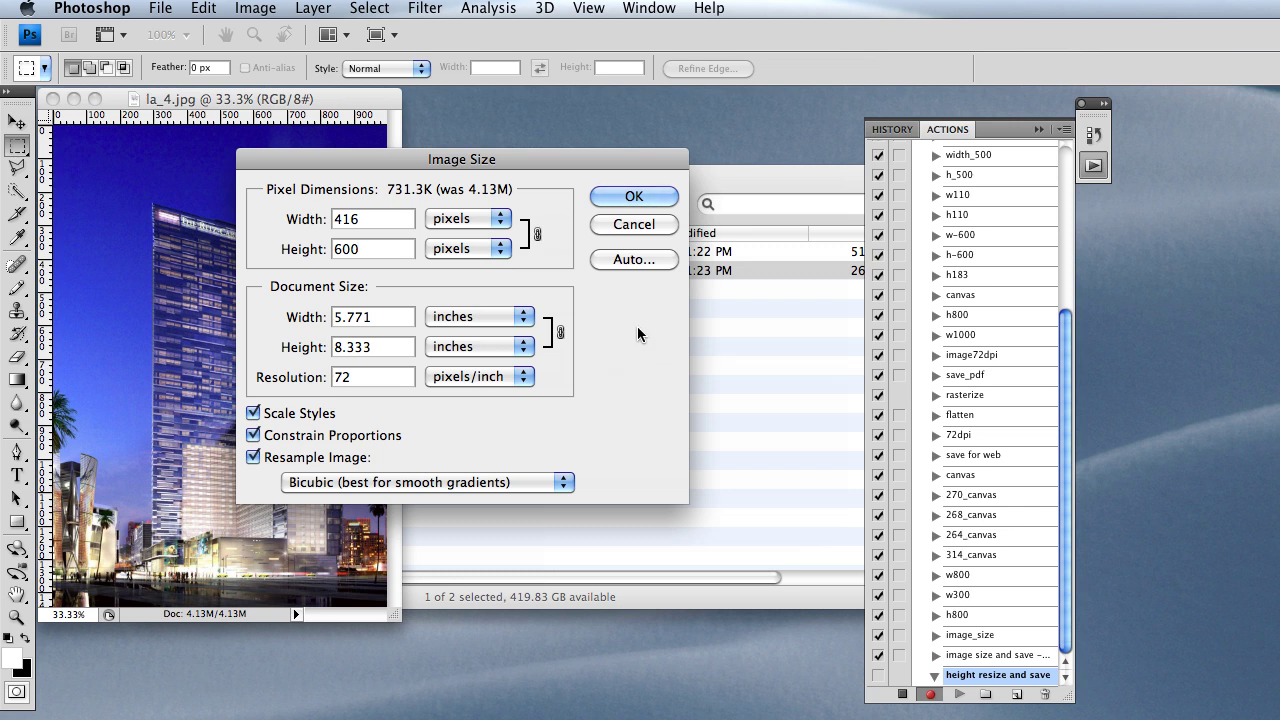
pyautogui.doubleClick(336, 377)
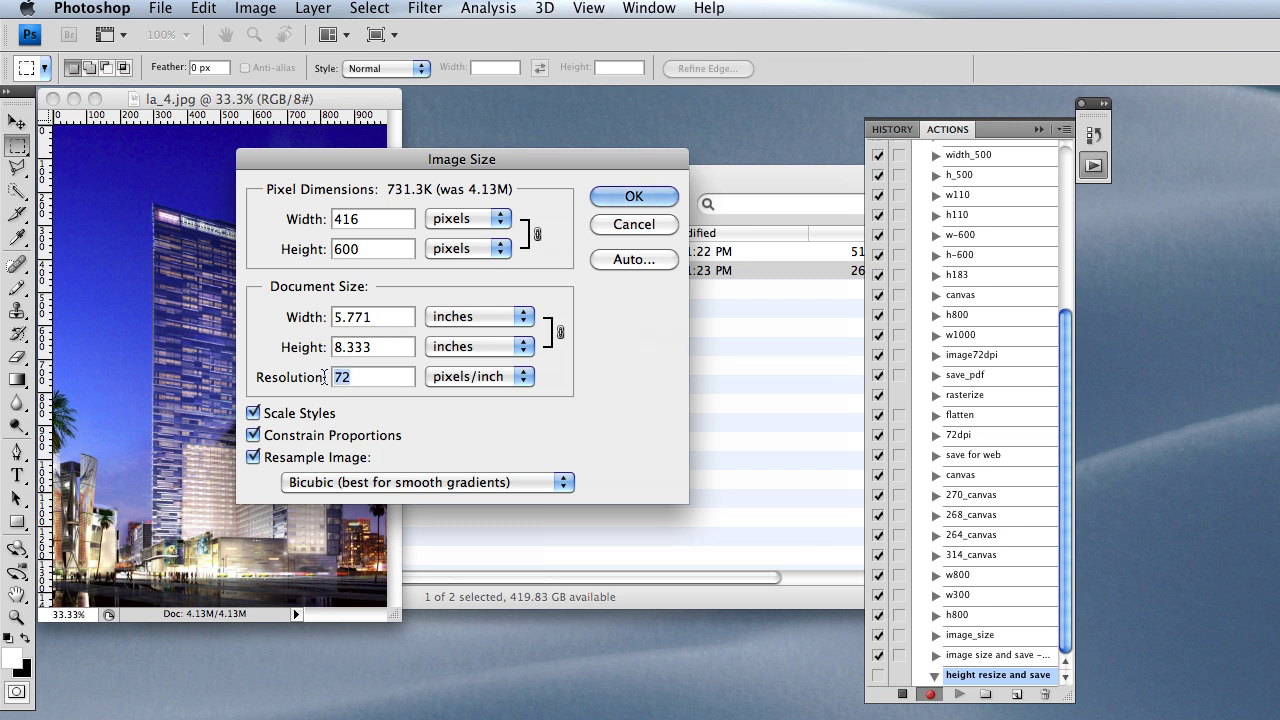
pyautogui.write('72')
pyautogui.click(634, 197)
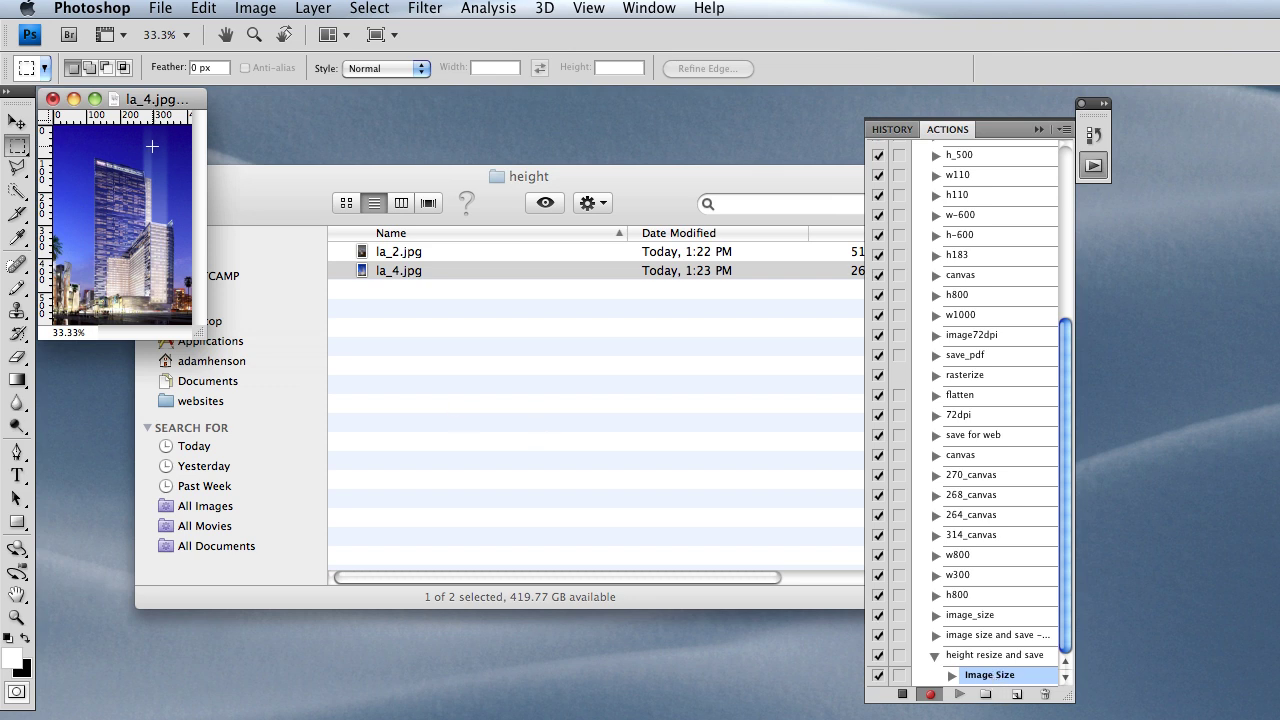
# Export la_4.jpg via Save for Web into ps > height, replacing the existing file.
pyautogui.click(161, 8)
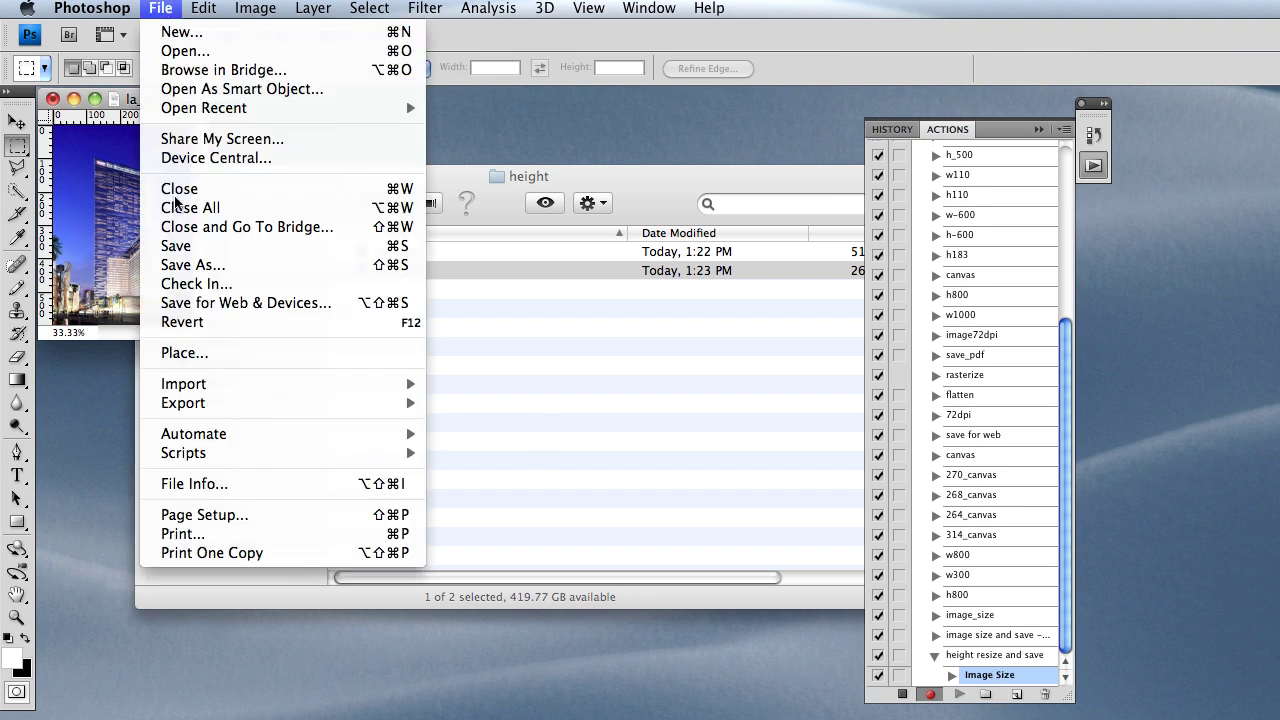
pyautogui.click(216, 303)
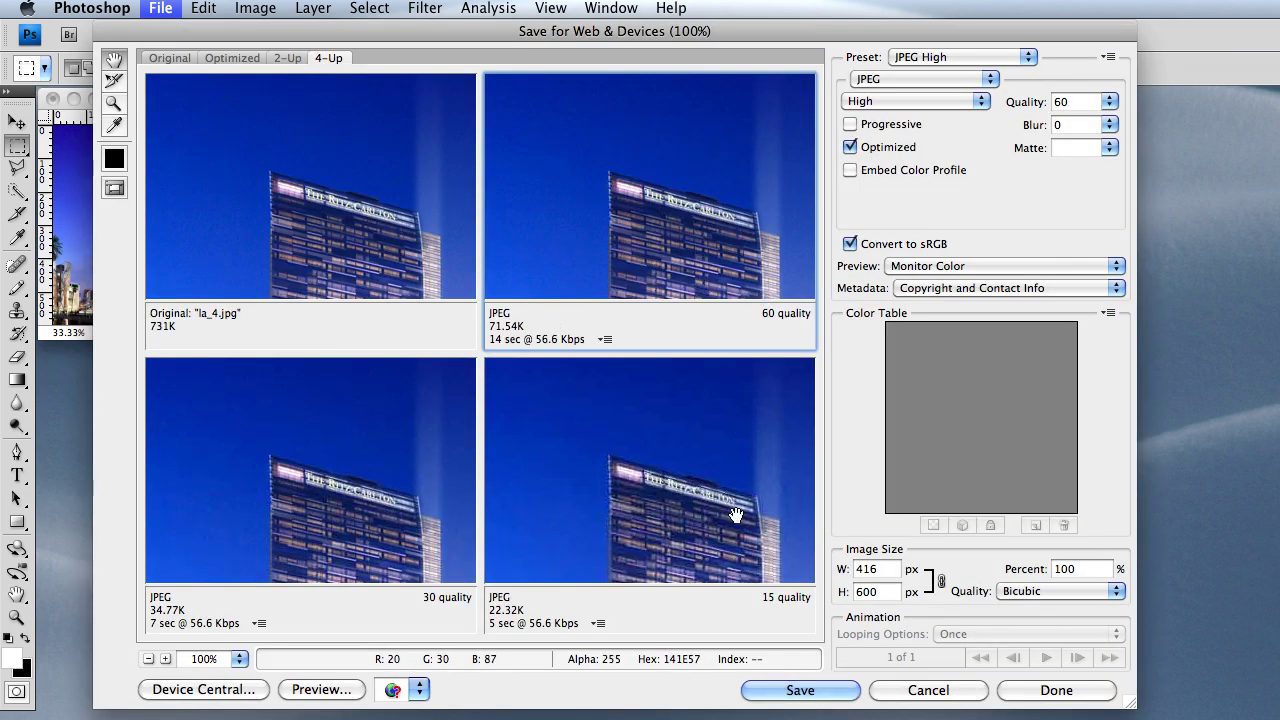
pyautogui.click(800, 690)
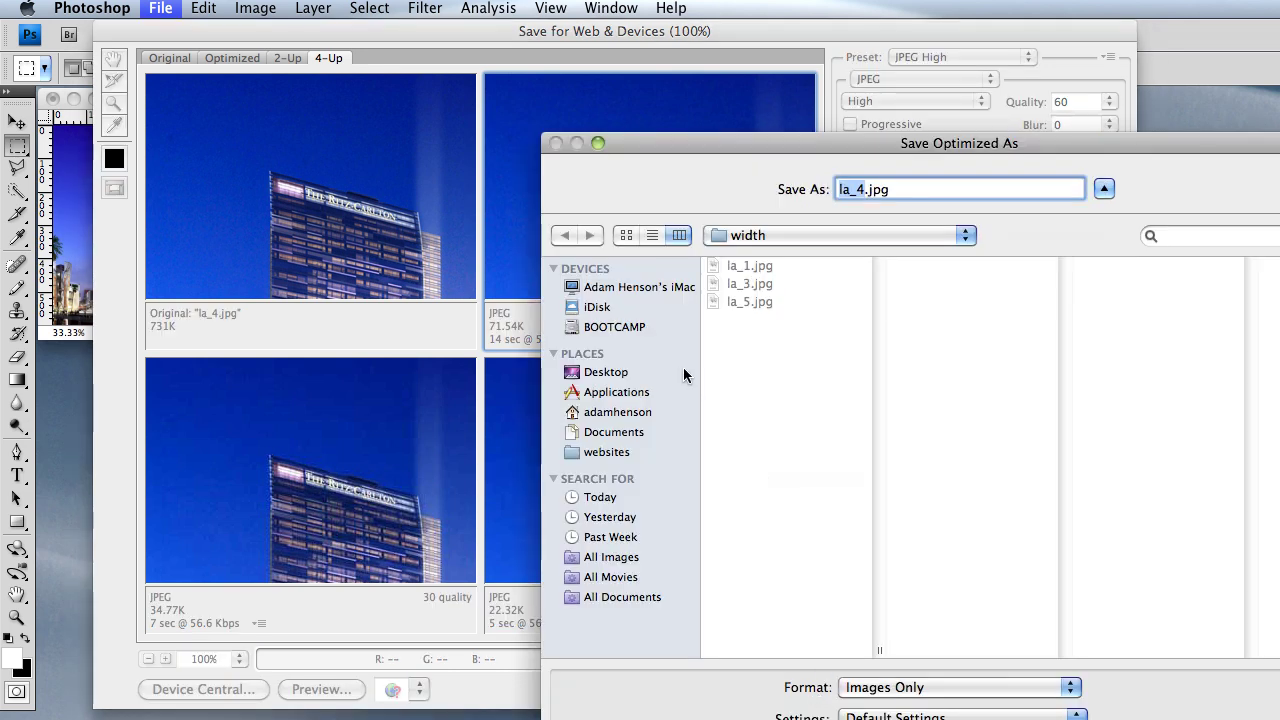
pyautogui.click(920, 240)
pyautogui.click(788, 256)
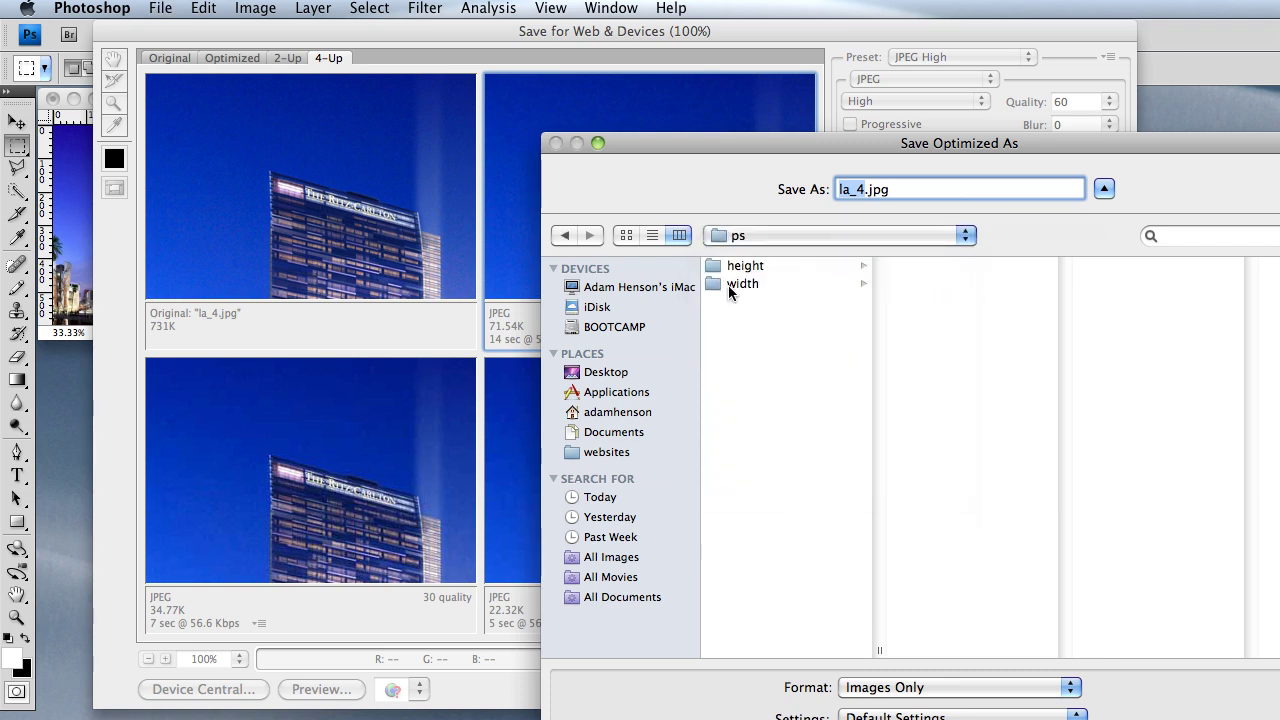
pyautogui.click(746, 268)
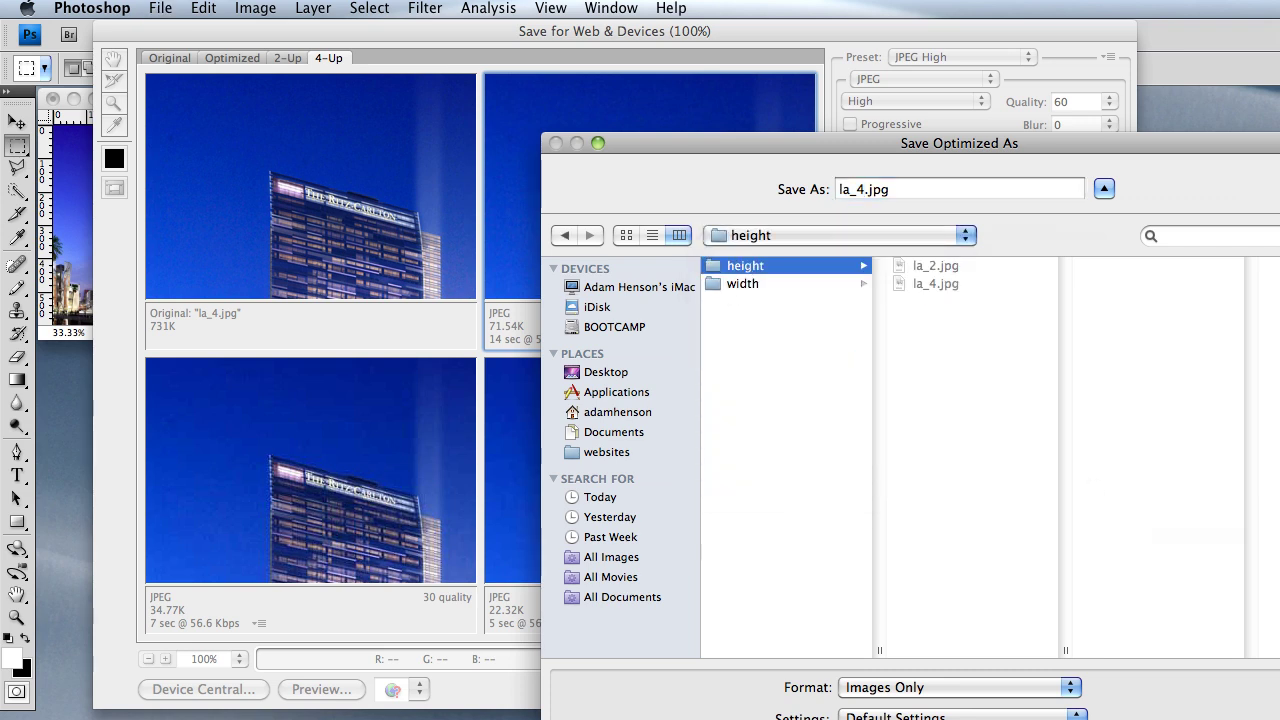
pyautogui.press('Return')
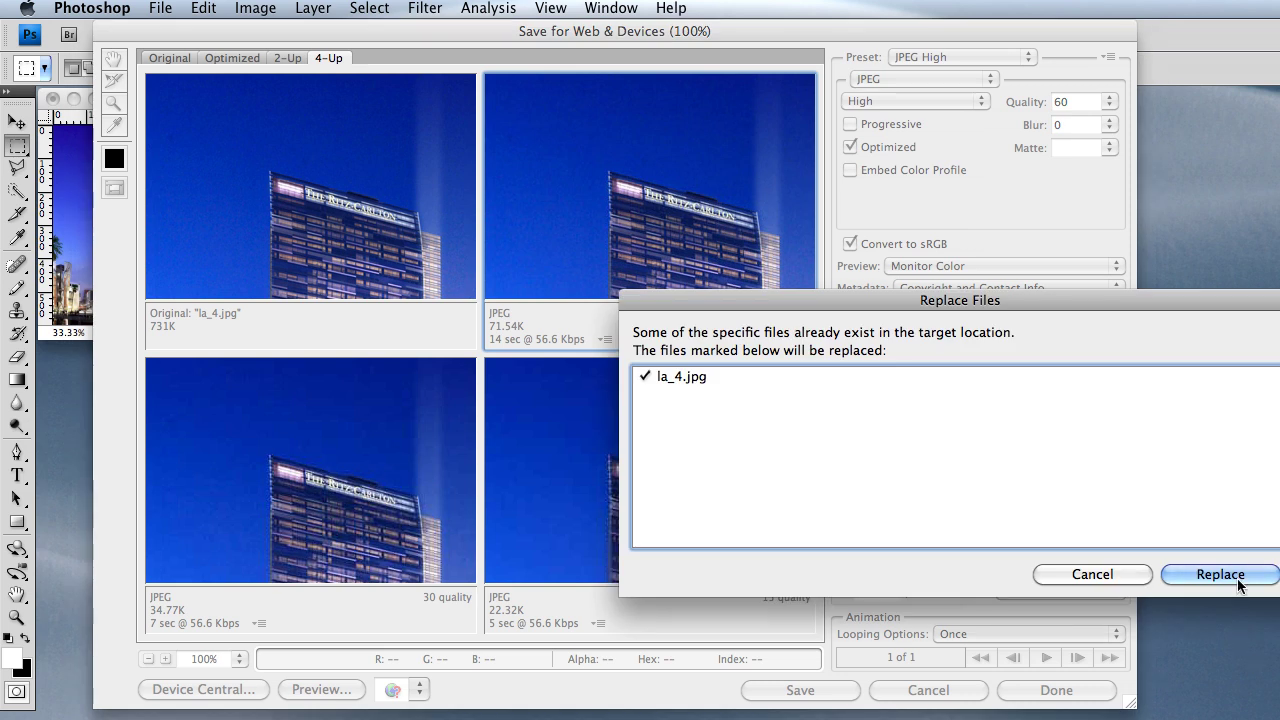
pyautogui.click(1222, 575)
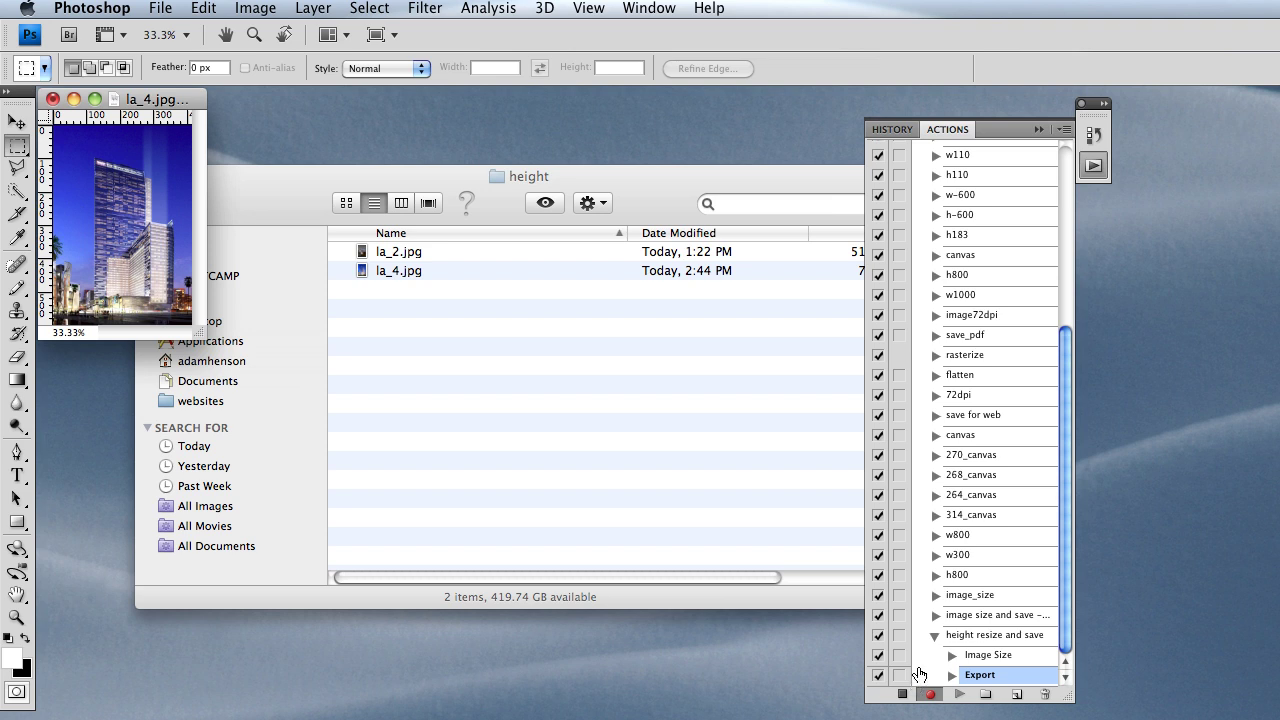
# Stop recording and select the 'height resize and save' action.
pyautogui.click(902, 694)
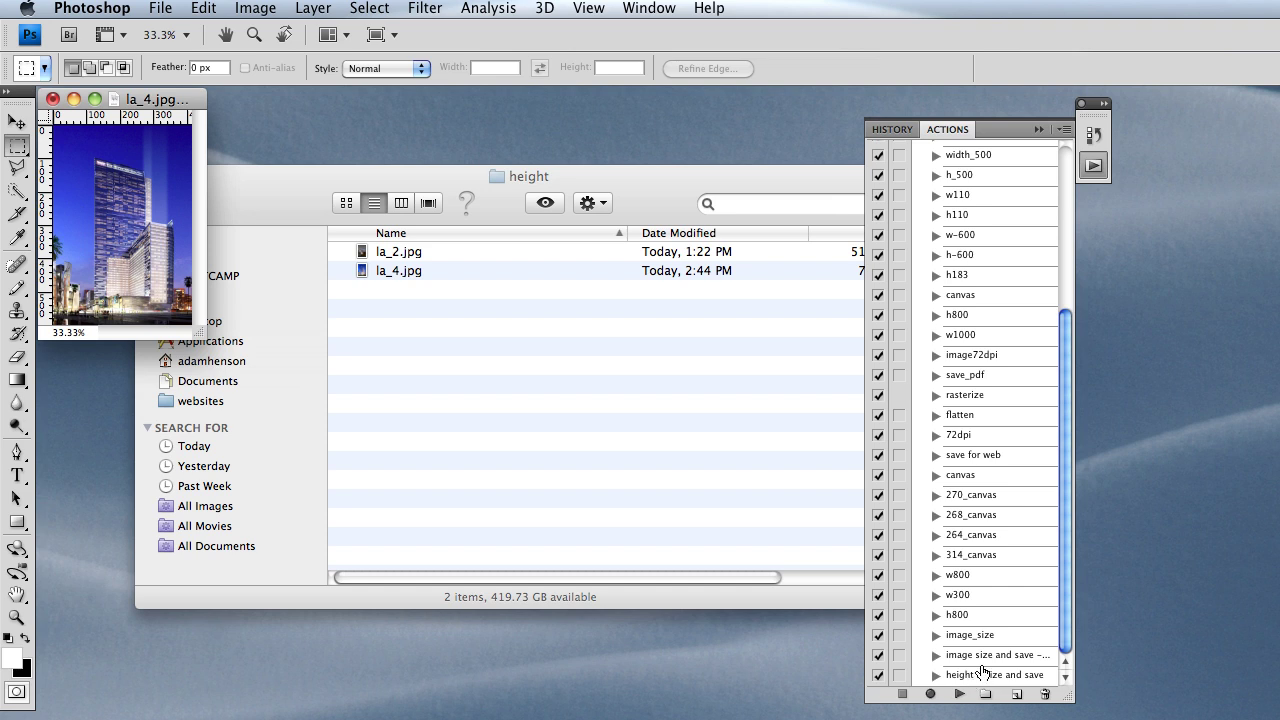
pyautogui.click(980, 678)
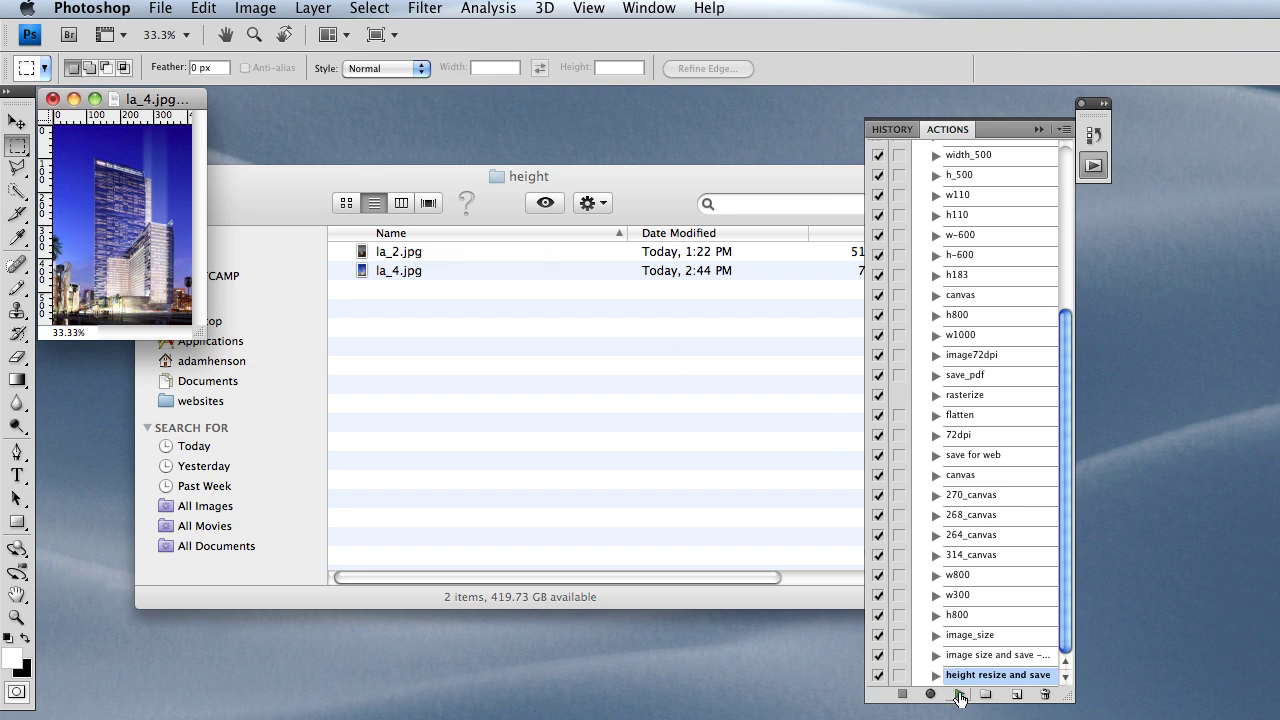
# Open la_2.jpg from Finder's height folder with Adobe Photoshop CS4 as a second document.
pyautogui.click(609, 440)
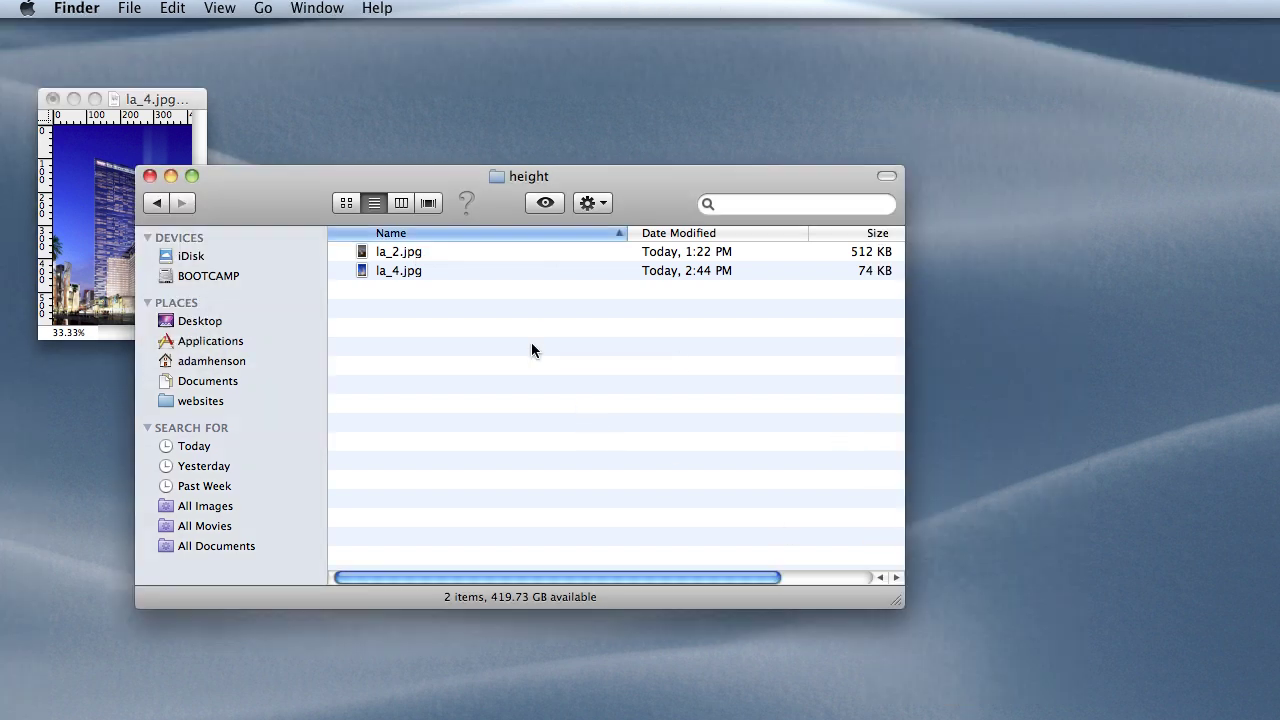
pyautogui.click(423, 252)
pyautogui.rightClick(418, 252)
pyautogui.moveTo(472, 280)
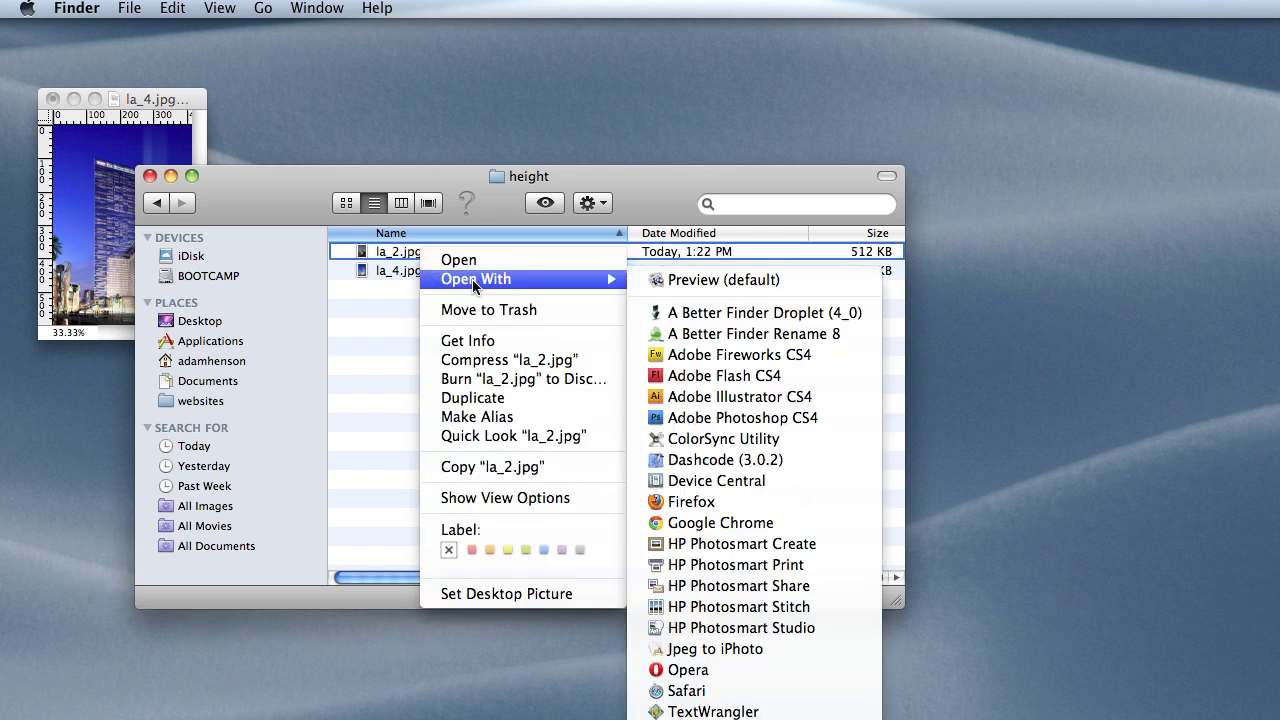
pyautogui.click(737, 421)
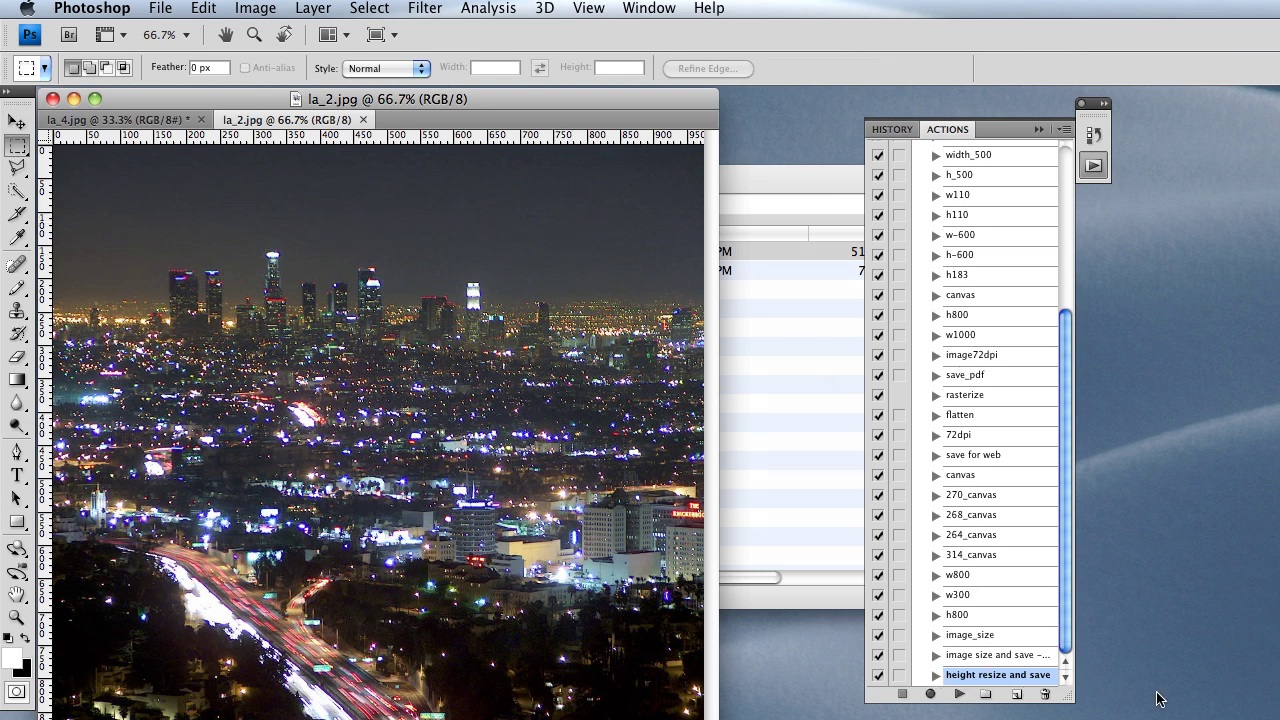
# Play the 'height resize and save' action on la_2.jpg.
pyautogui.click(959, 693)
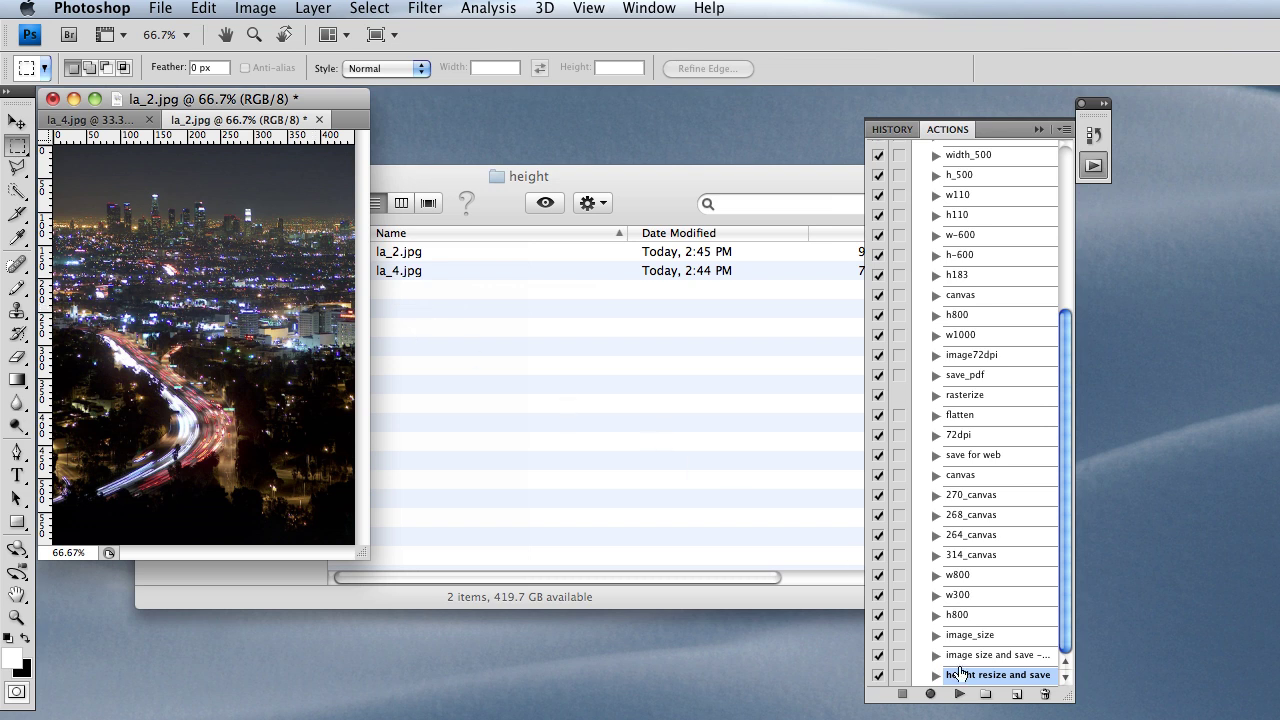
# Open the Batch dialog from File > Automate and bring it fully into view.
pyautogui.click(164, 14)
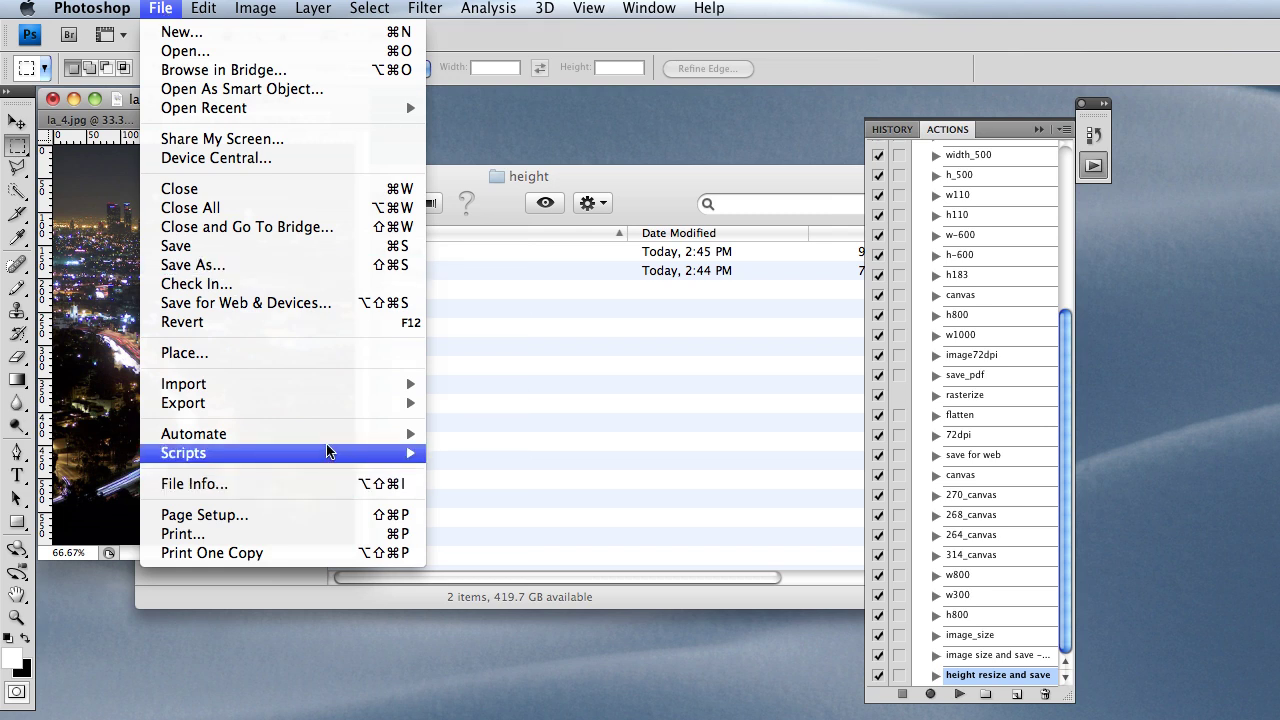
pyautogui.moveTo(326, 433)
pyautogui.click(471, 434)
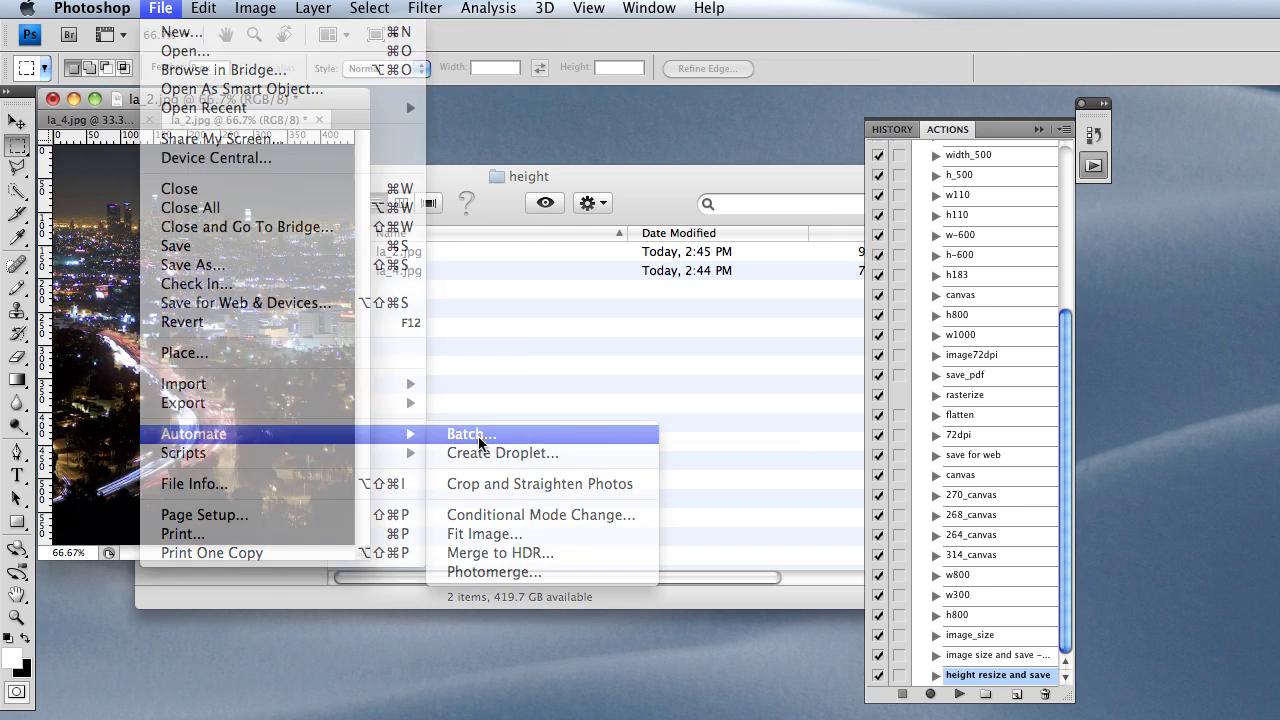
pyautogui.moveTo(1086, 207); pyautogui.dragTo(303, 56)
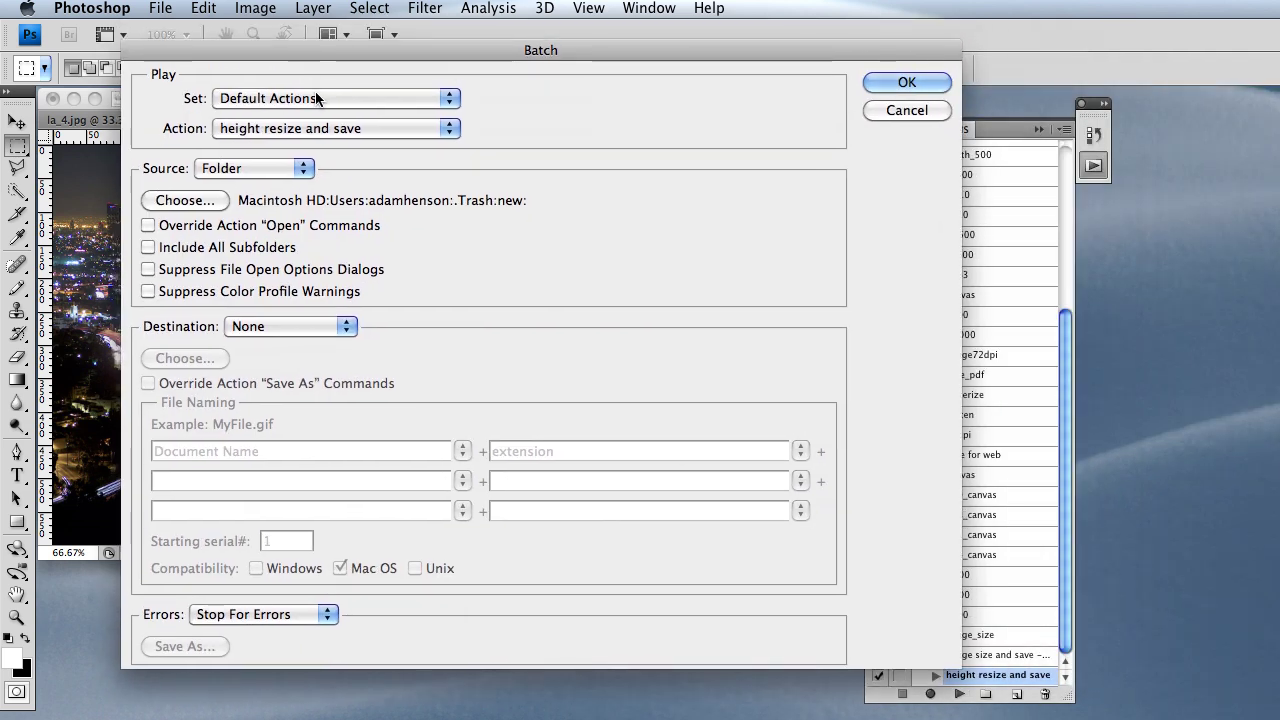
# Set the batch to Default Actions, action 'height resize and save', source Folder.
pyautogui.click(315, 97)
pyautogui.click(312, 97)
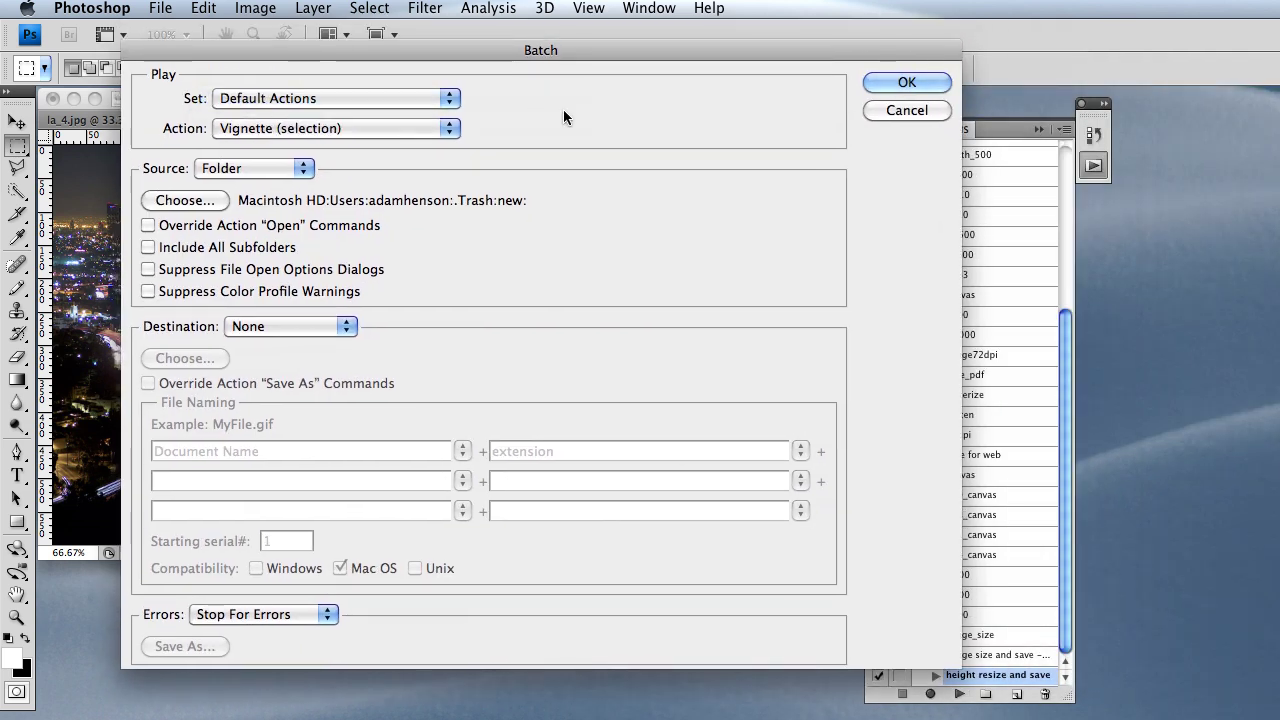
pyautogui.click(446, 100)
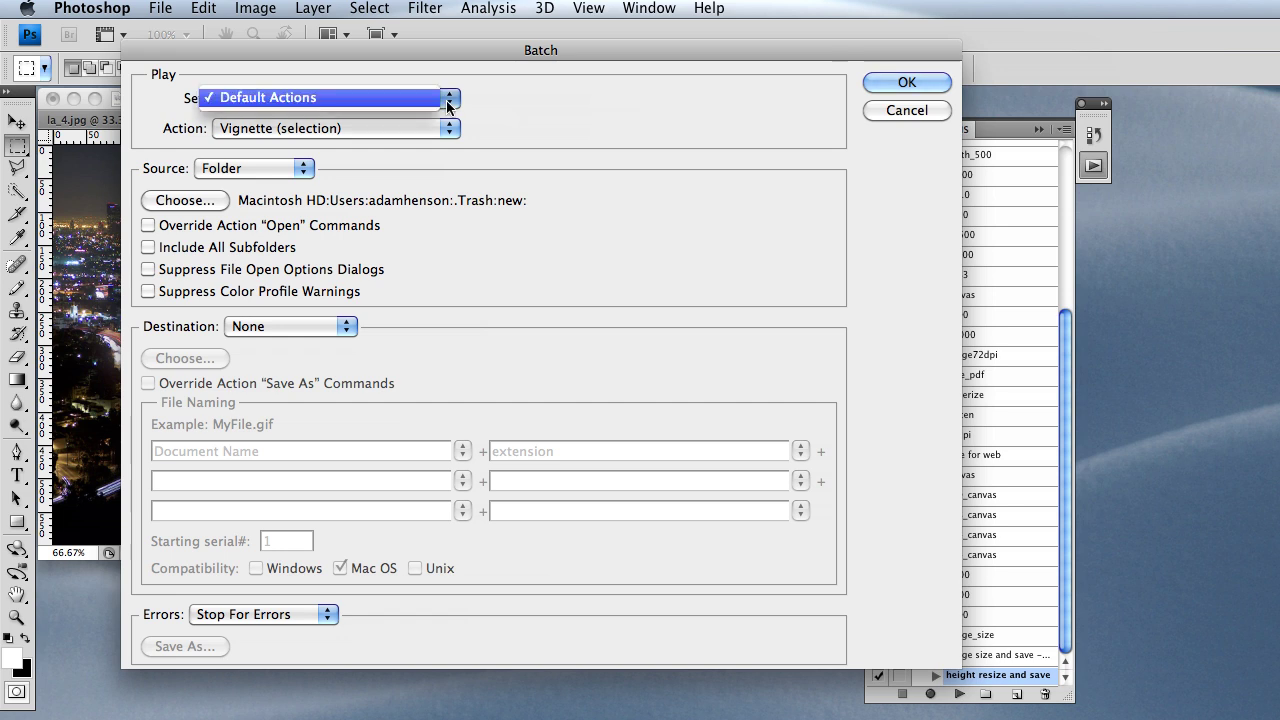
pyautogui.click(446, 100)
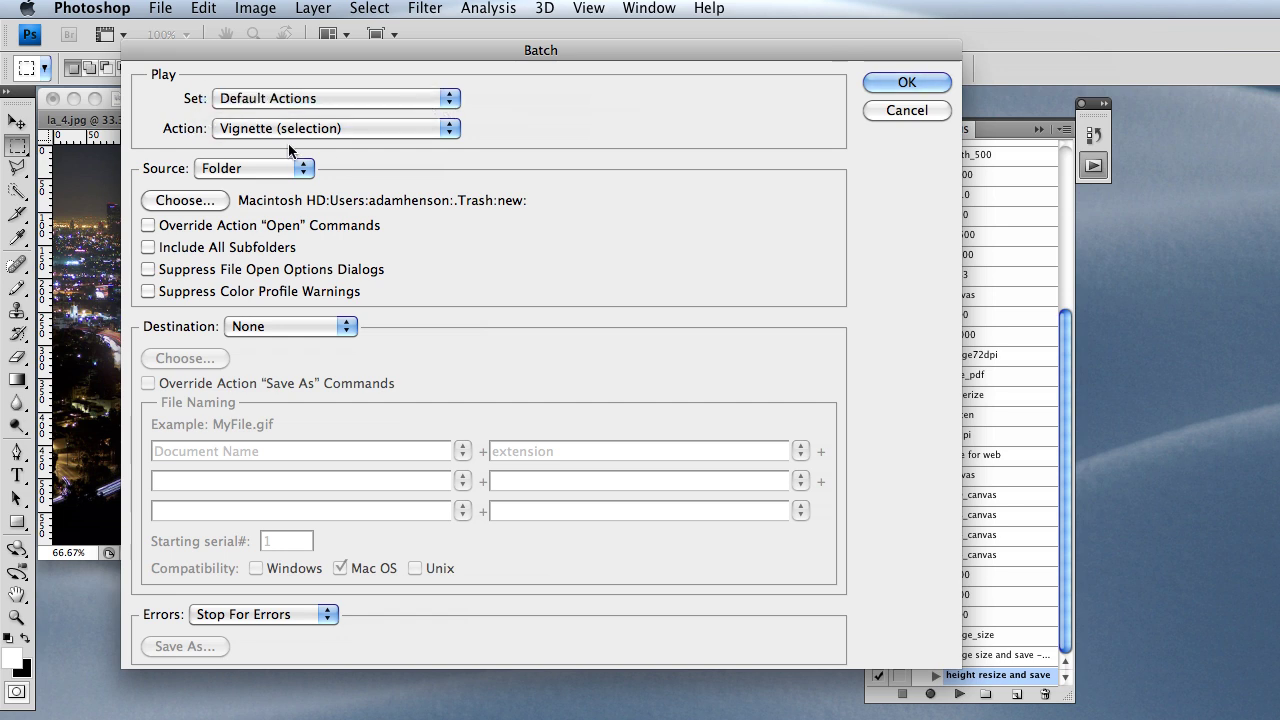
pyautogui.click(453, 129)
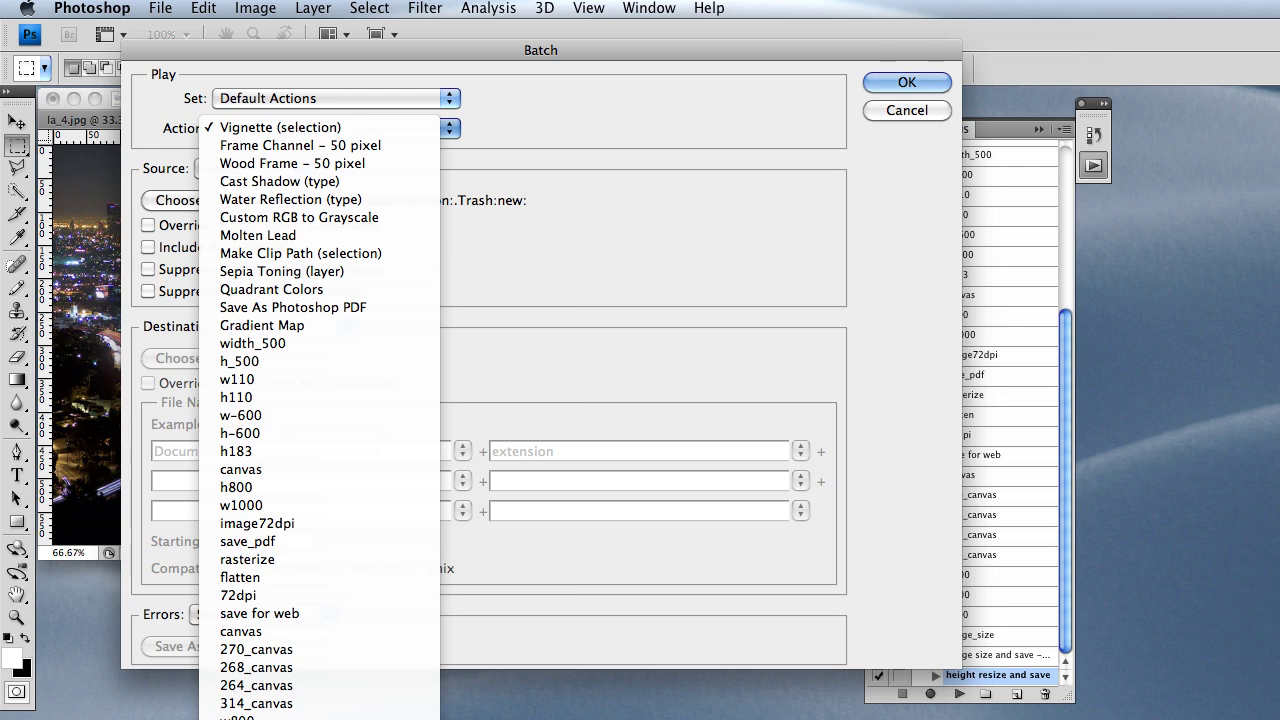
pyautogui.press('Return')
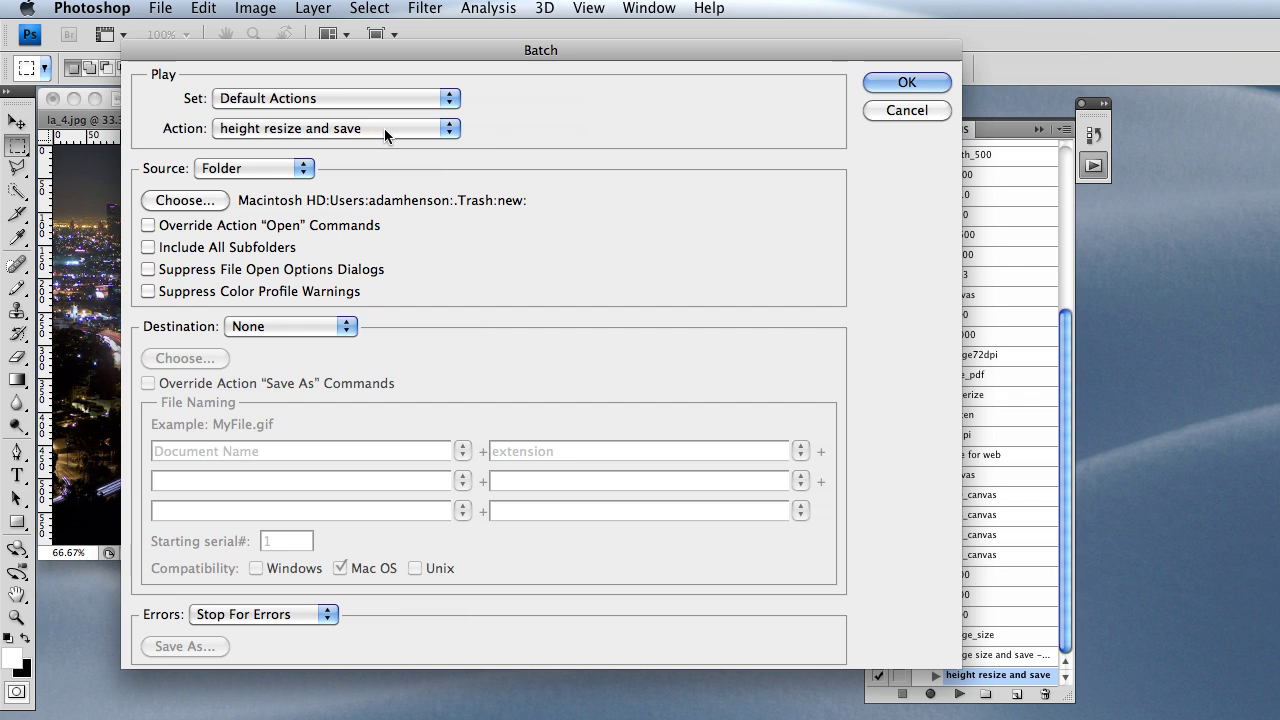
pyautogui.click(303, 168)
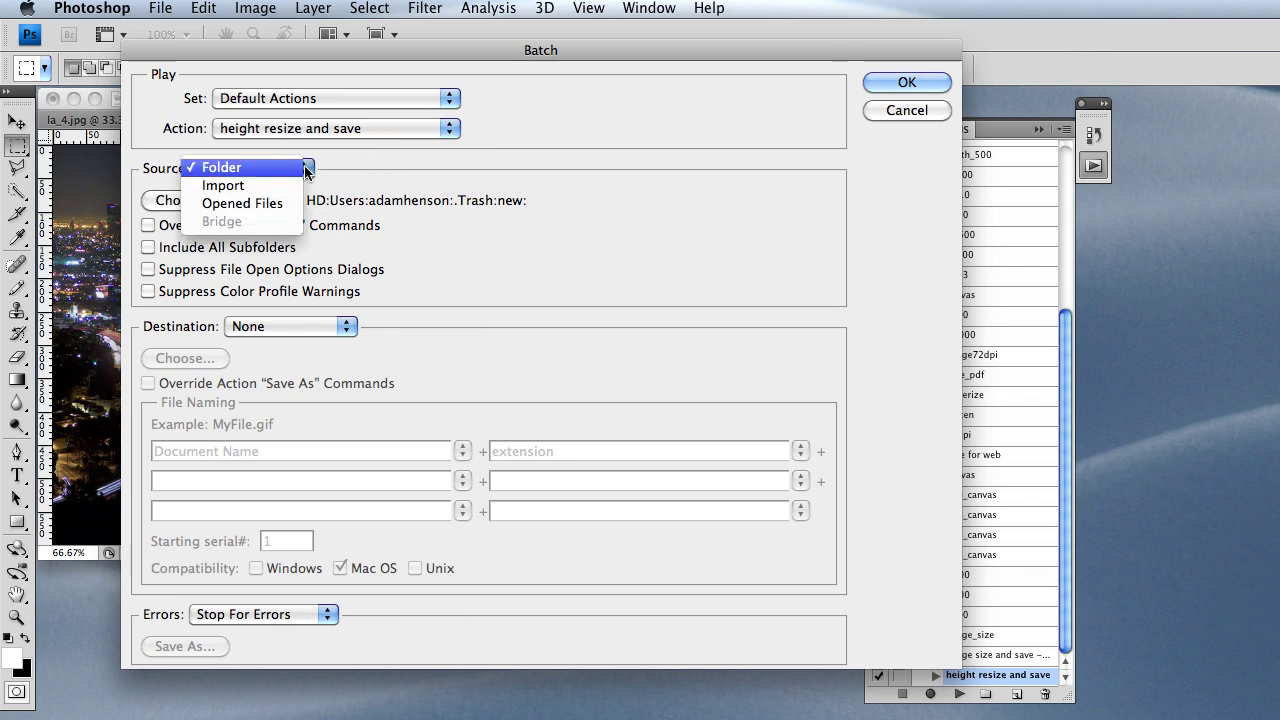
pyautogui.click(305, 171)
pyautogui.click(305, 171)
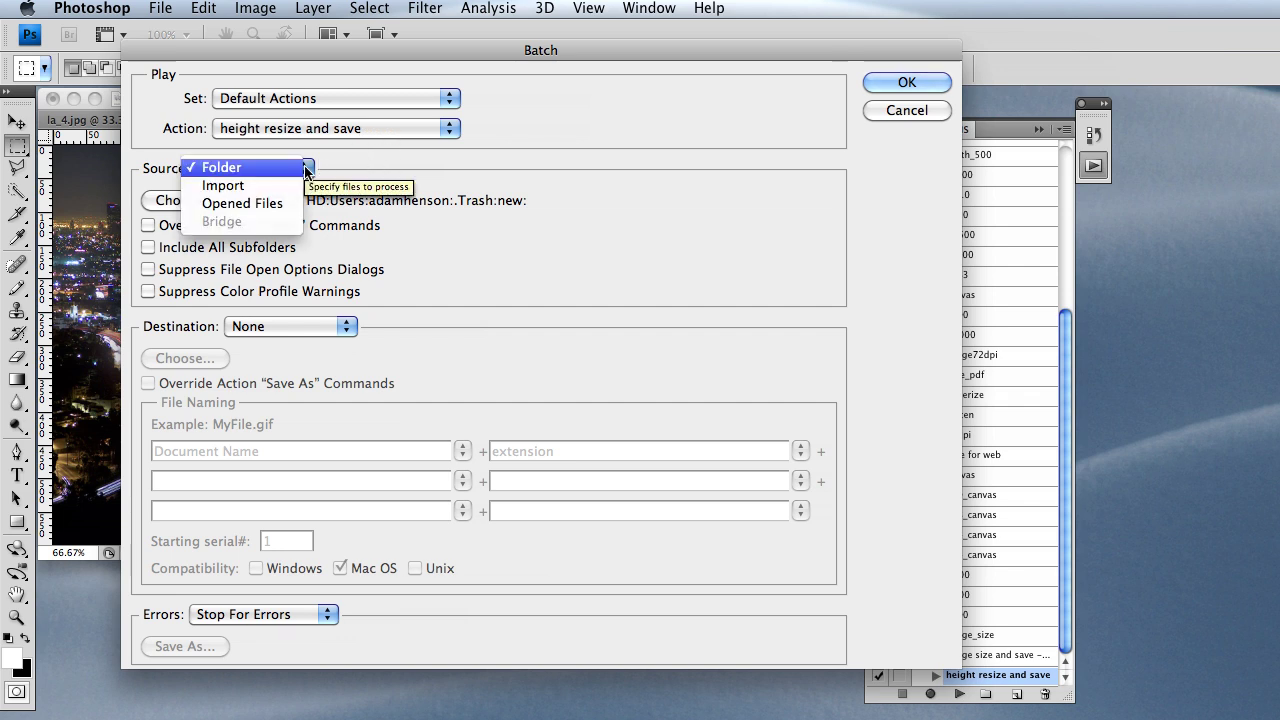
pyautogui.click(250, 168)
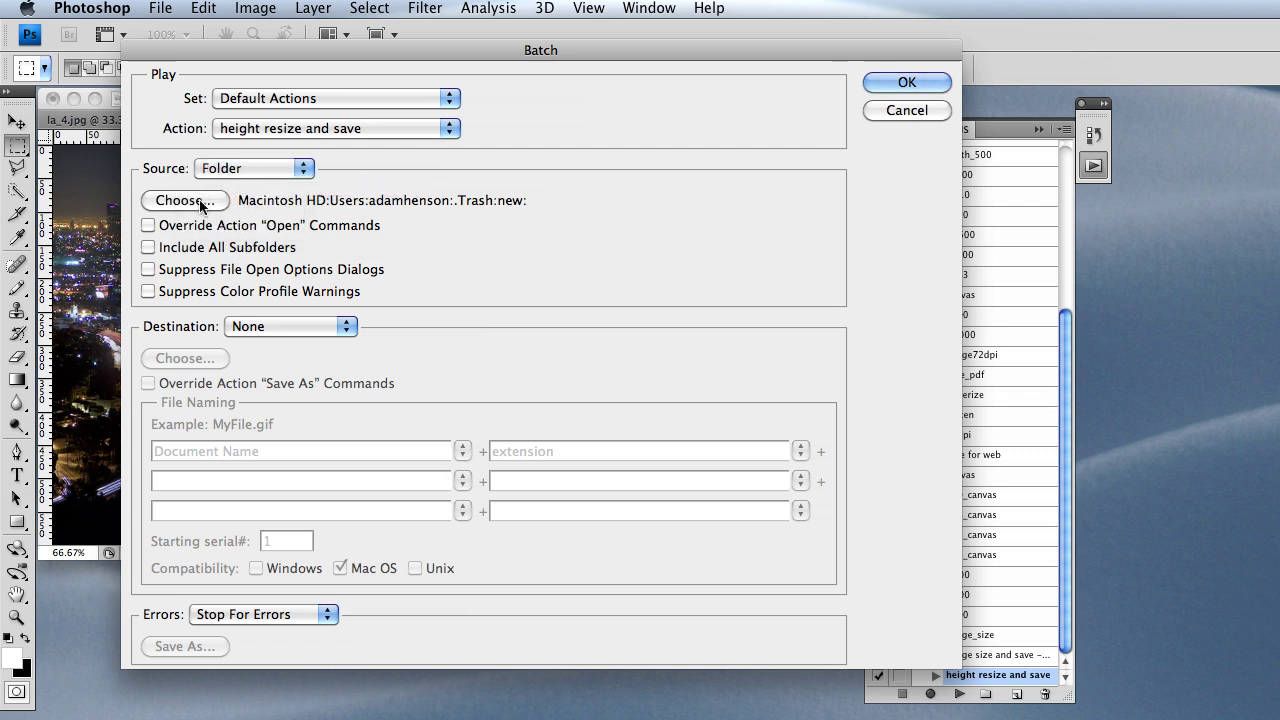
# Choose Desktop > ps > height as the batch source folder.
pyautogui.click(195, 200)
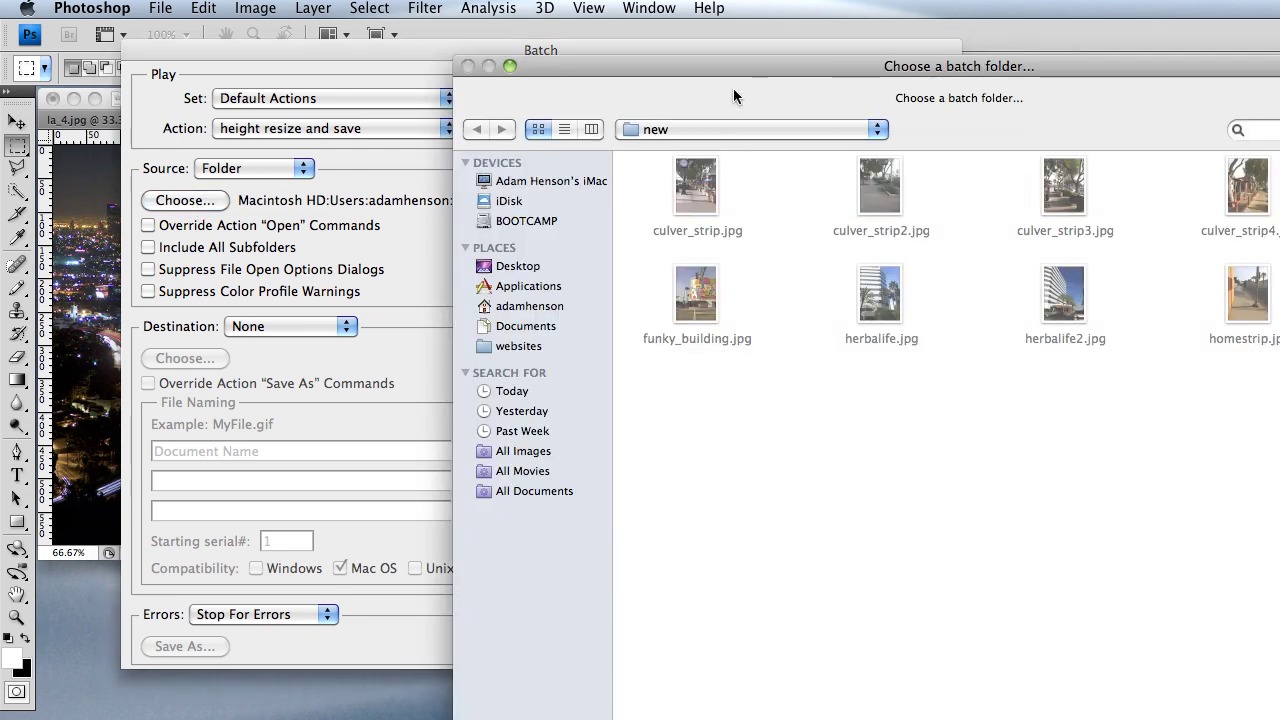
pyautogui.moveTo(734, 69); pyautogui.dragTo(624, 33)
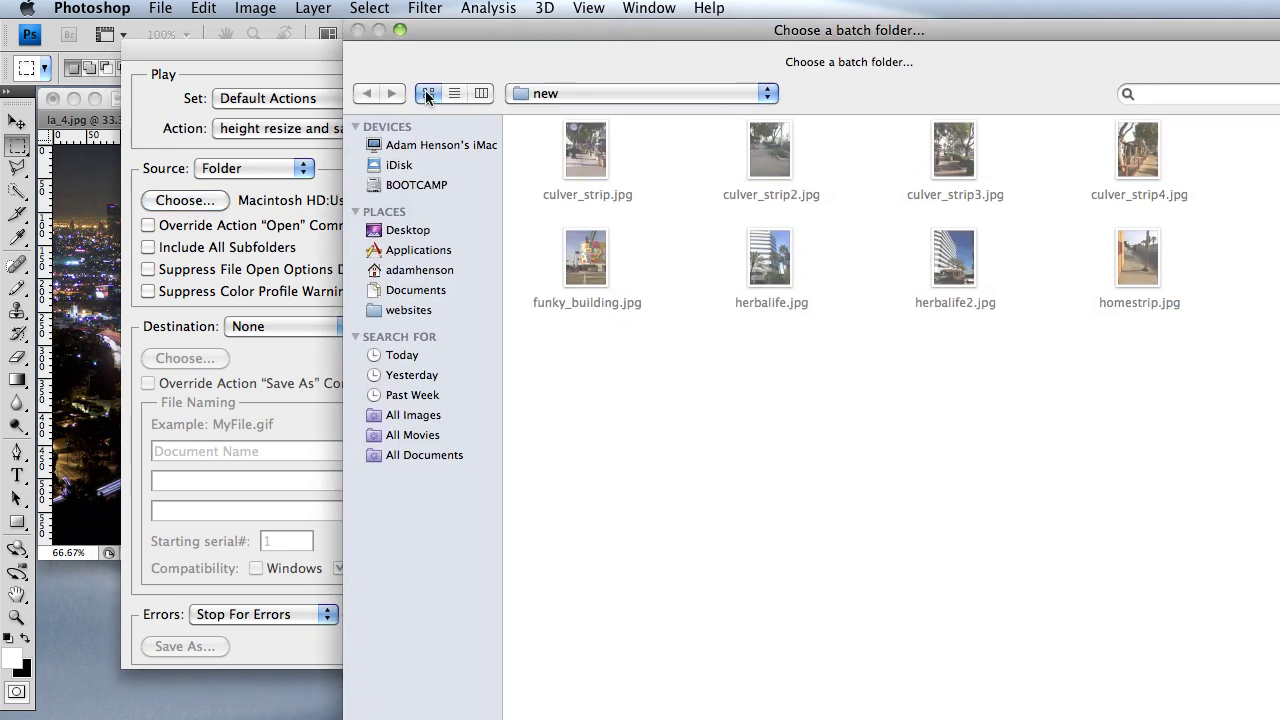
pyautogui.click(408, 232)
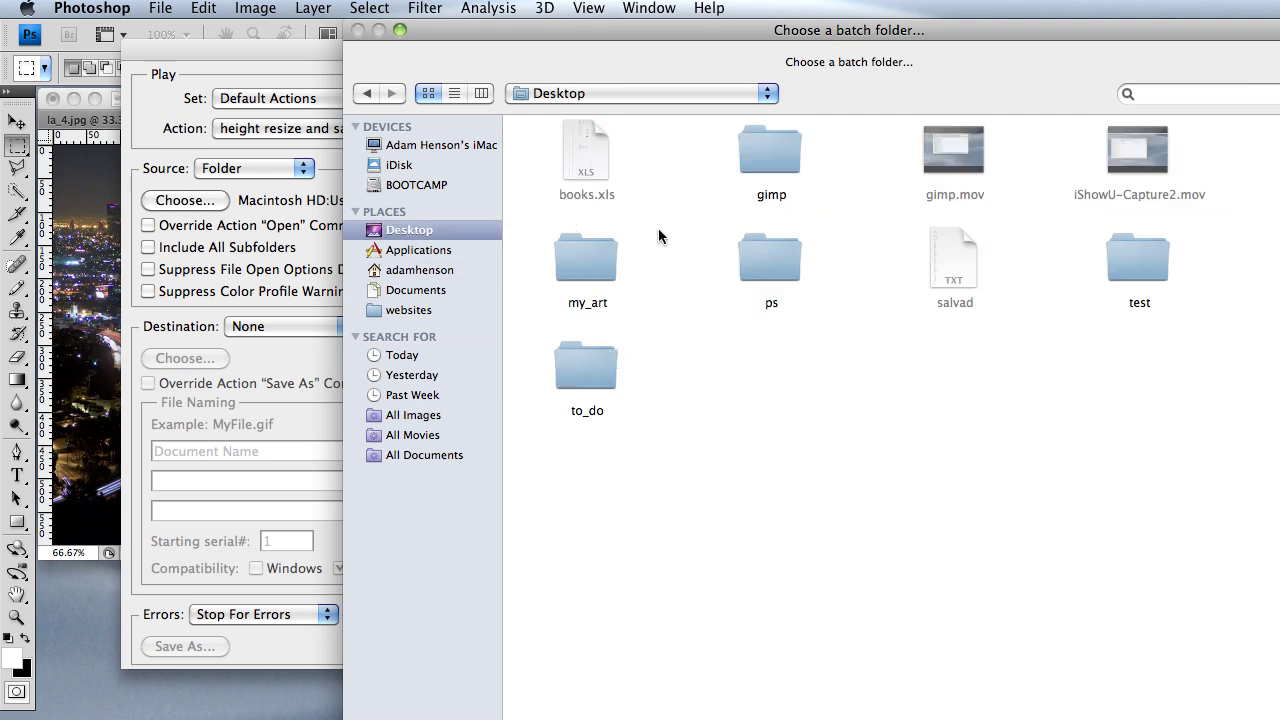
pyautogui.doubleClick(581, 241)
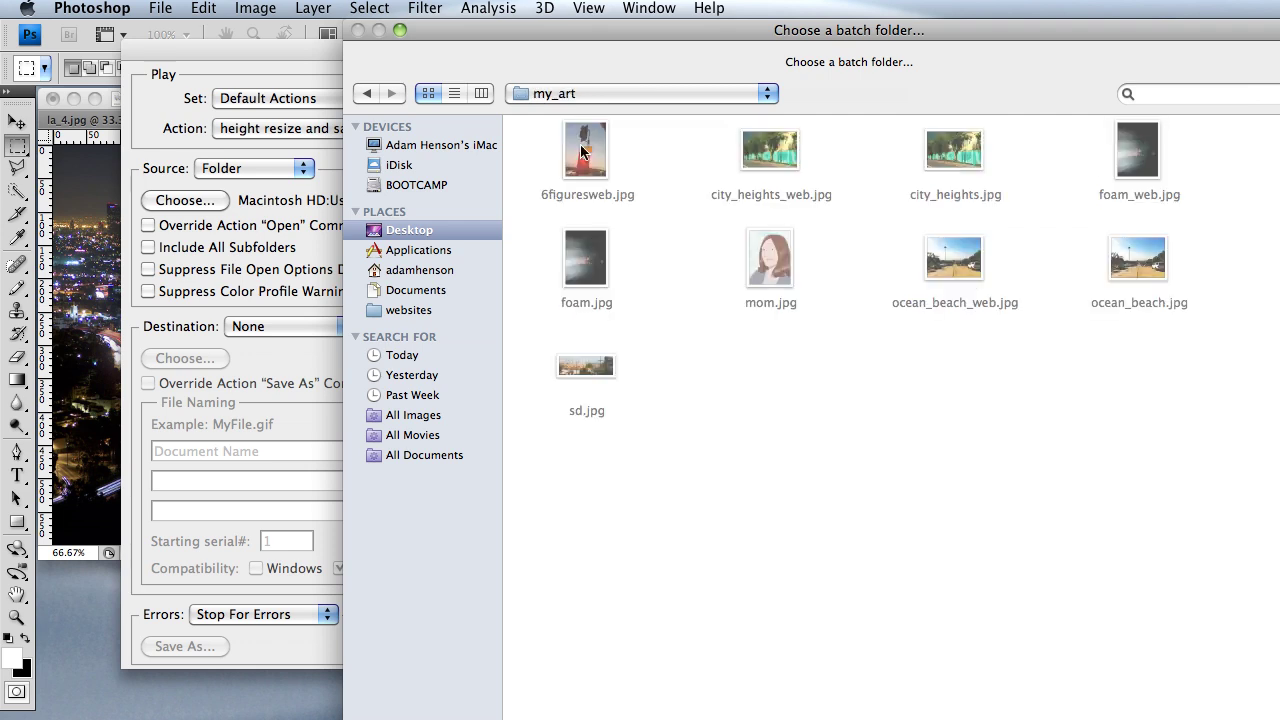
pyautogui.click(364, 94)
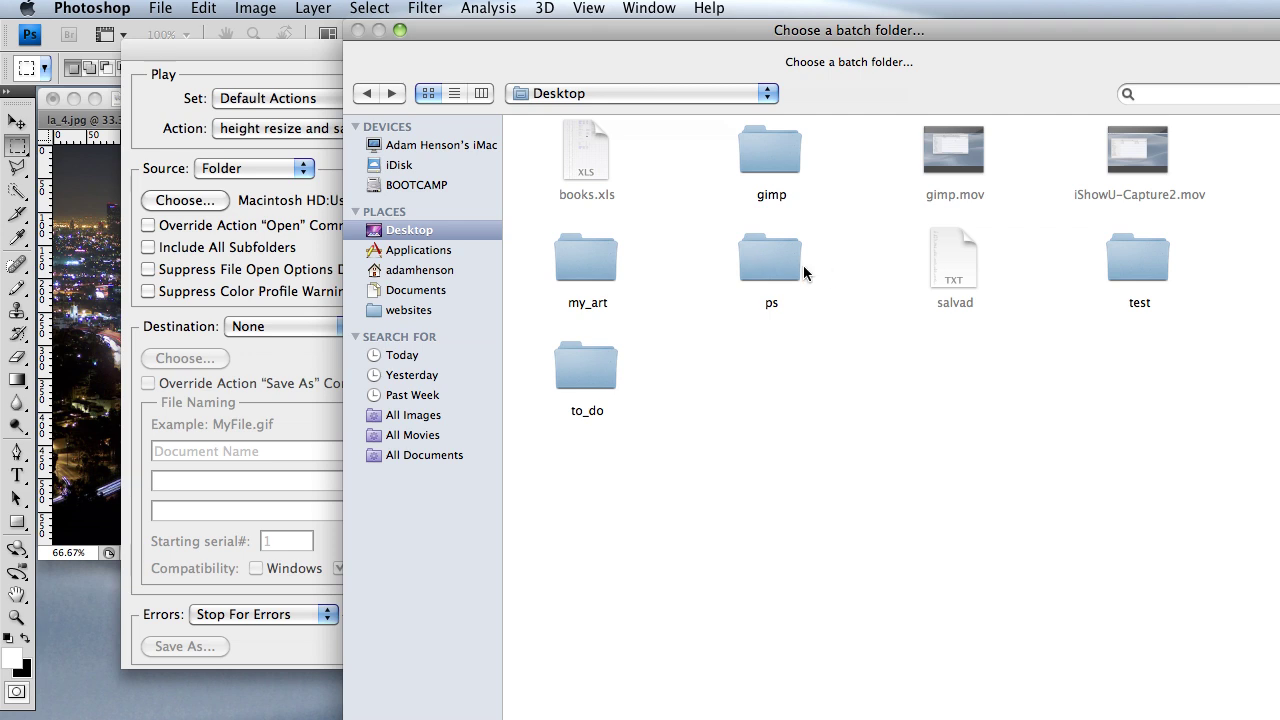
pyautogui.doubleClick(778, 250)
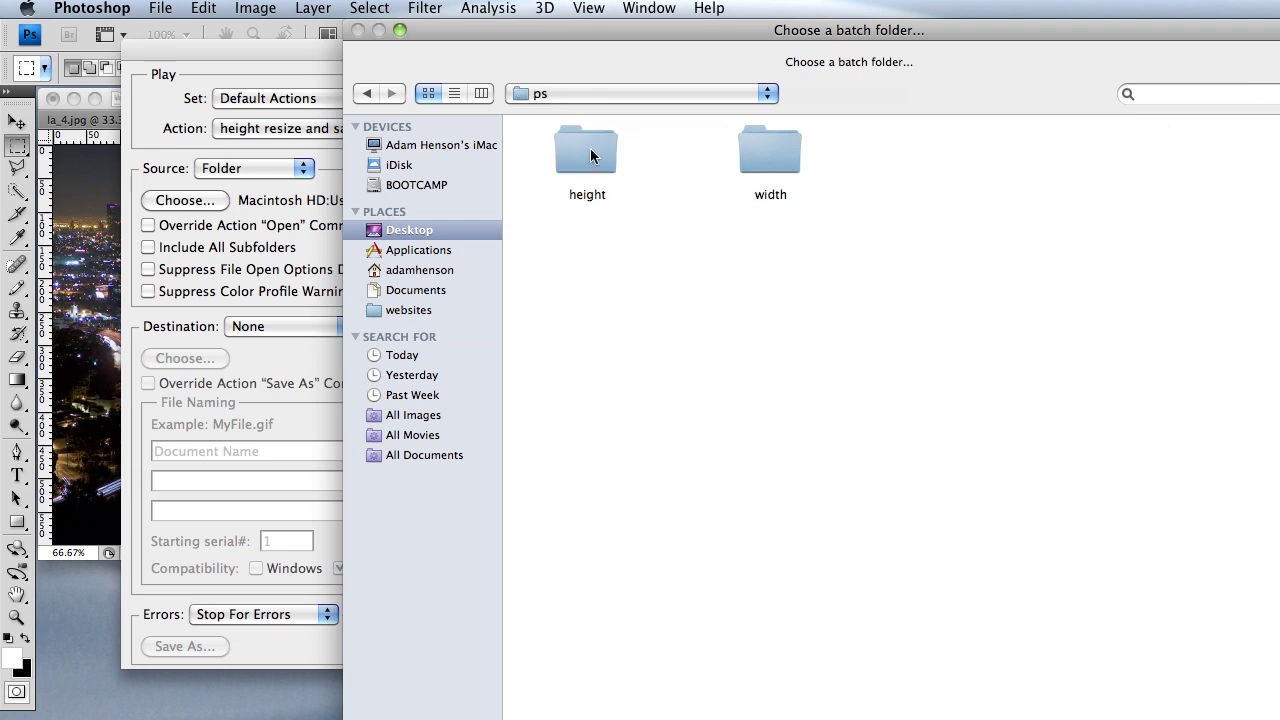
pyautogui.click(590, 155)
pyautogui.doubleClick(590, 155)
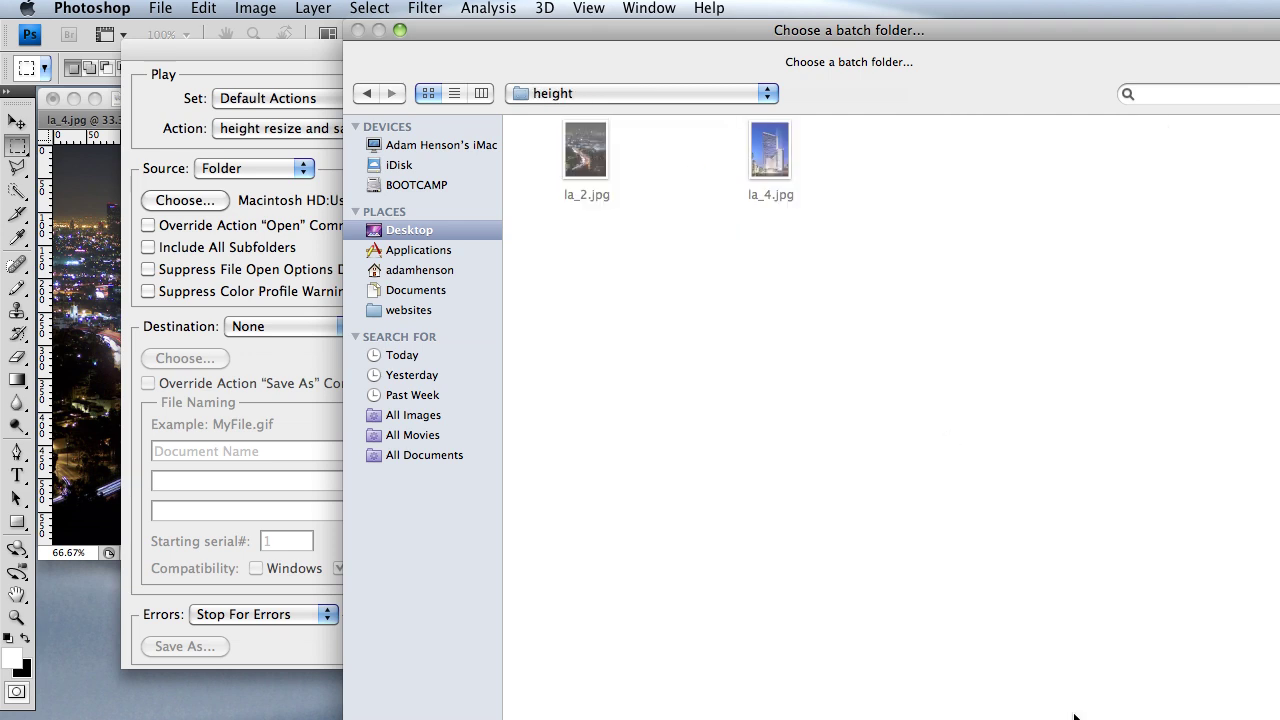
pyautogui.click(1099, 663)
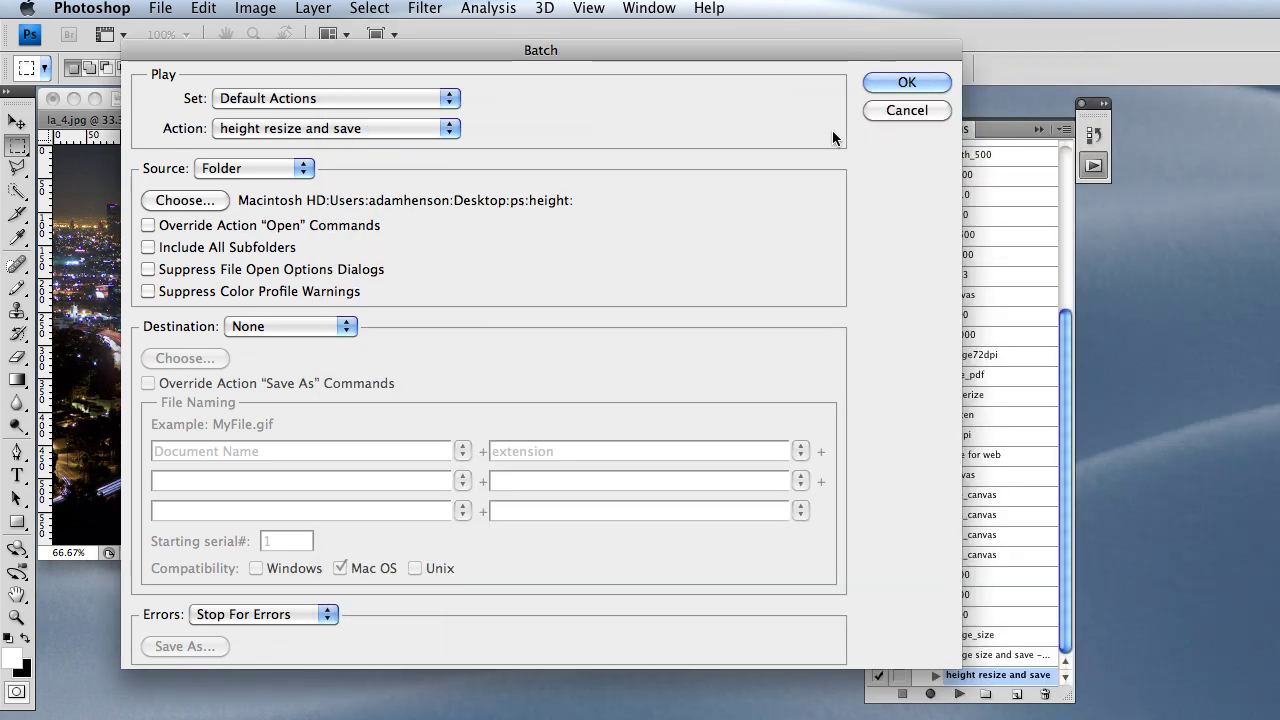
# Confirm the Batch dialog to resize and save both height-folder images.
pyautogui.click(907, 82)
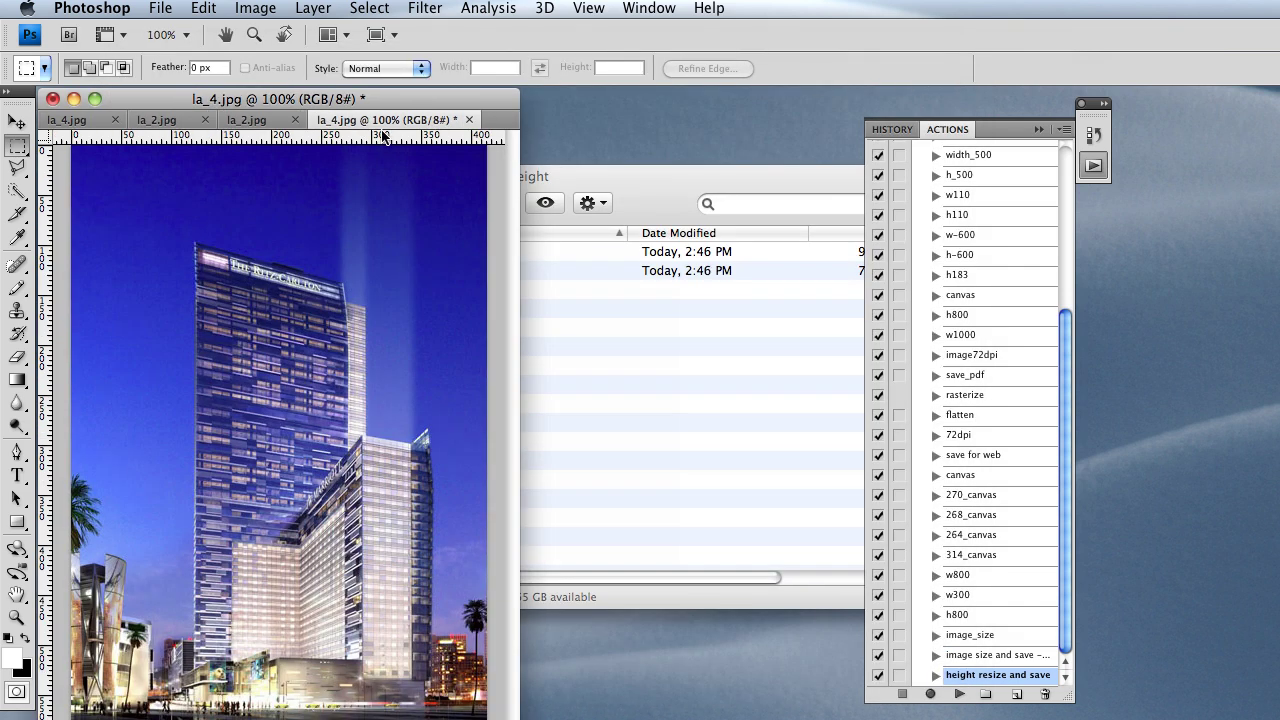